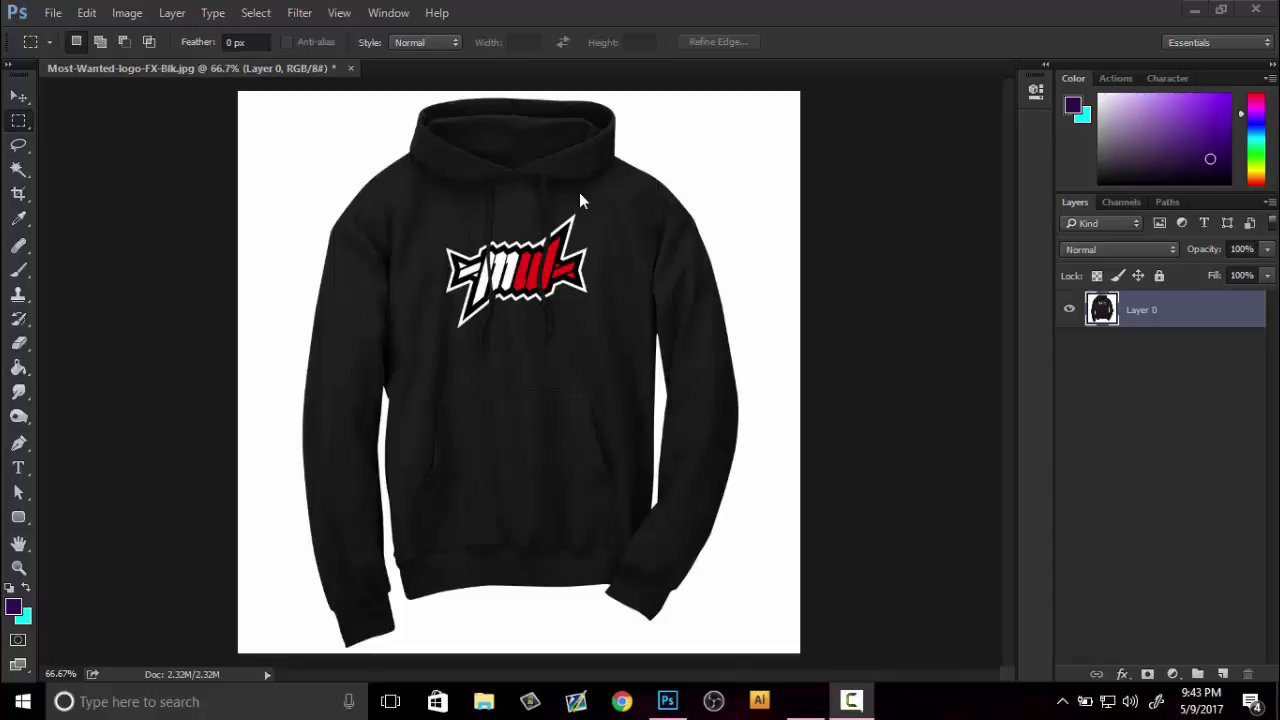
- Select the white background surrounding the hoodie with the Magic Wand
key("w")
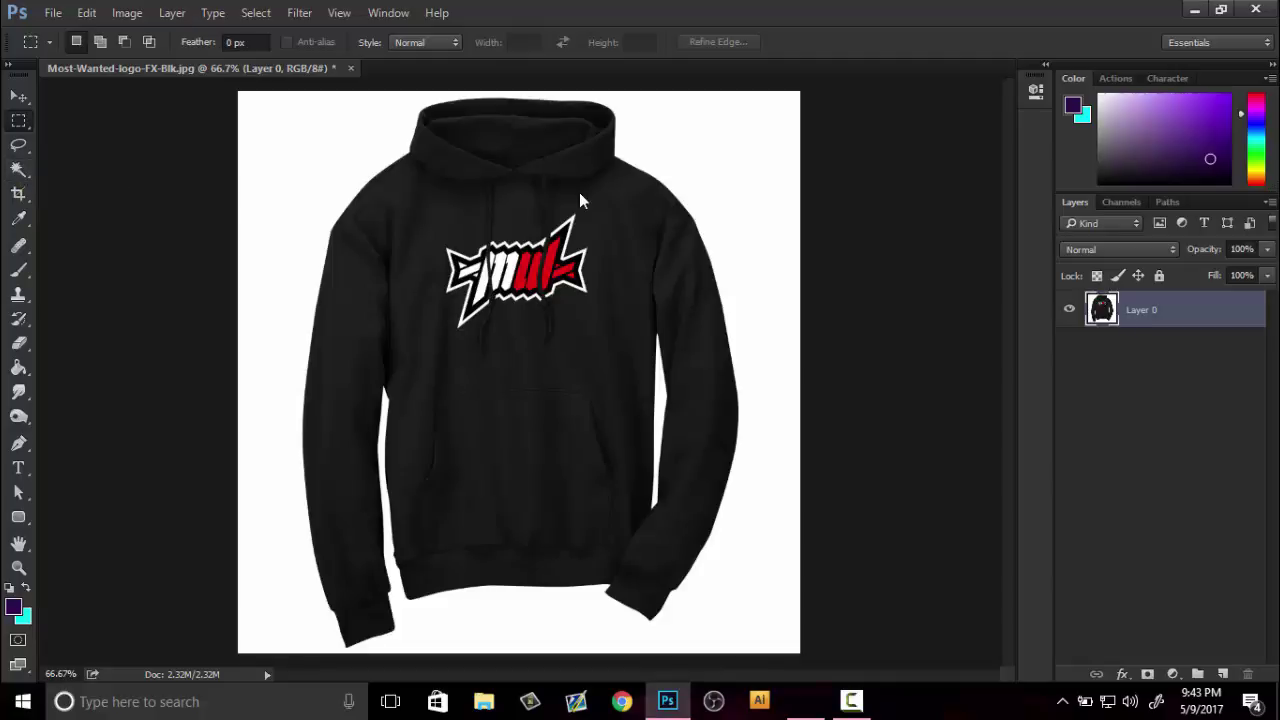
key("w")
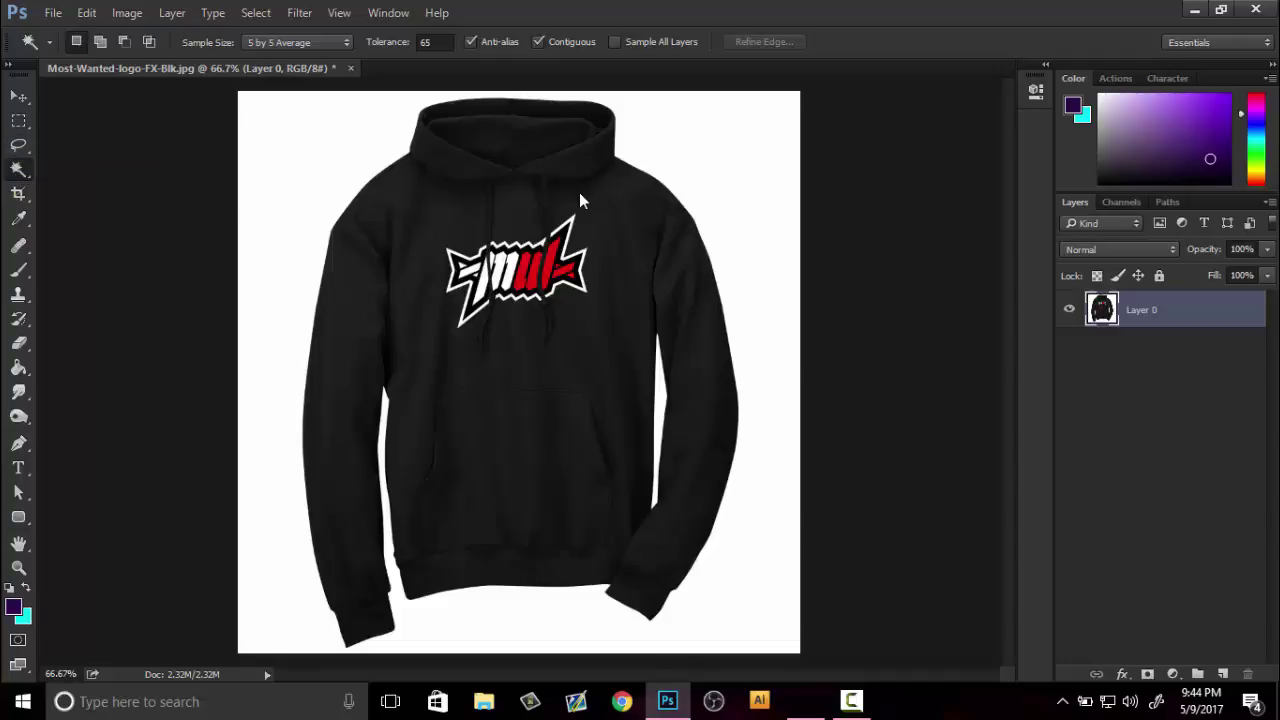
left_click(580, 200)
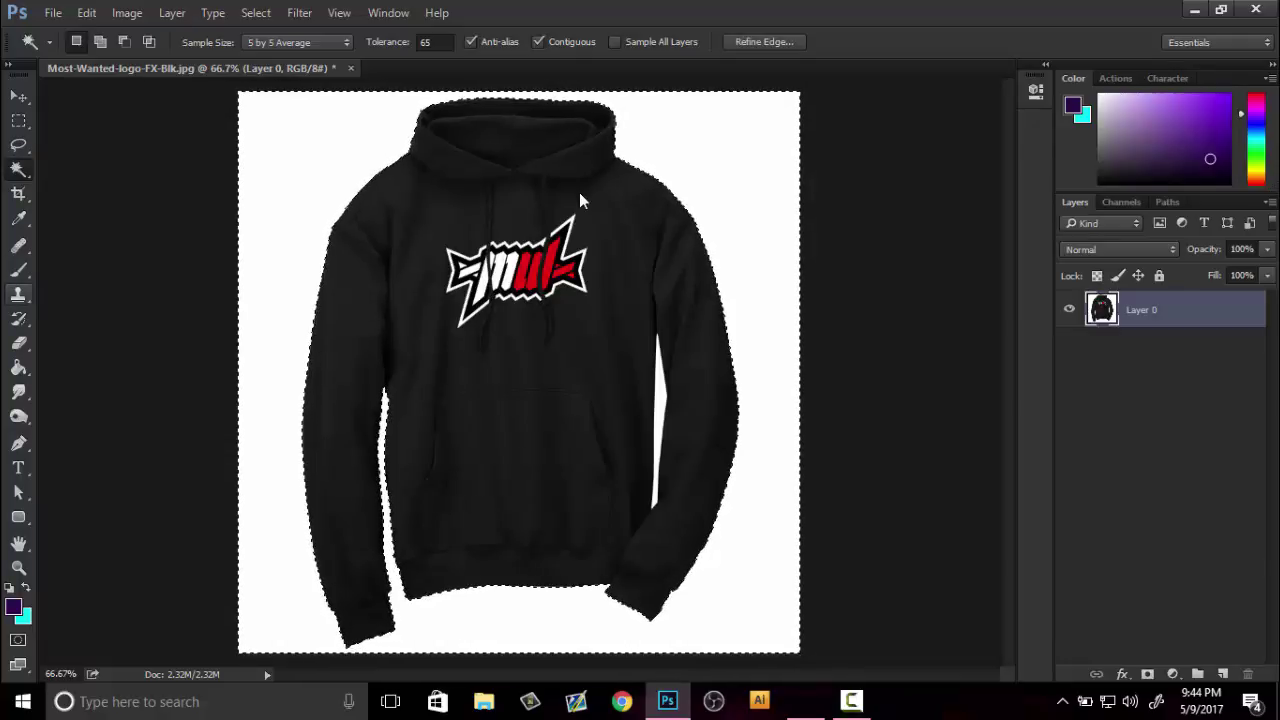
key("e")
key("w")
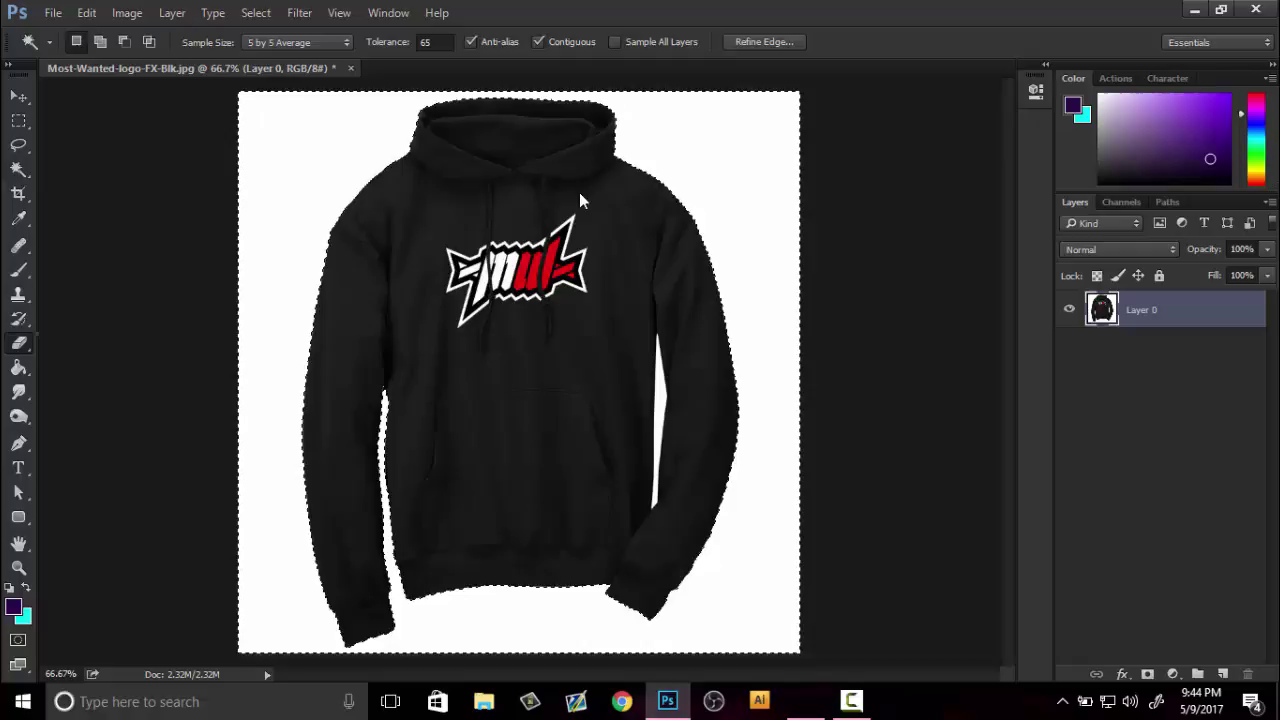
left_click(19, 343)
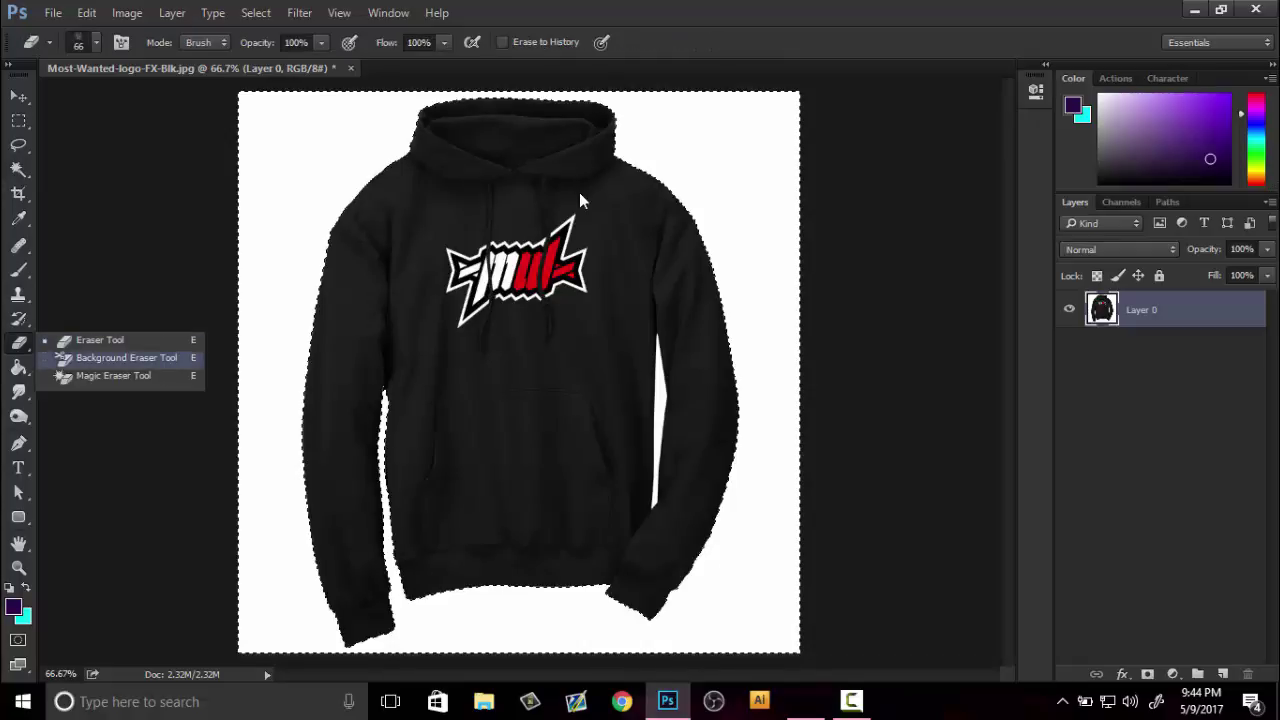
left_click(126, 357)
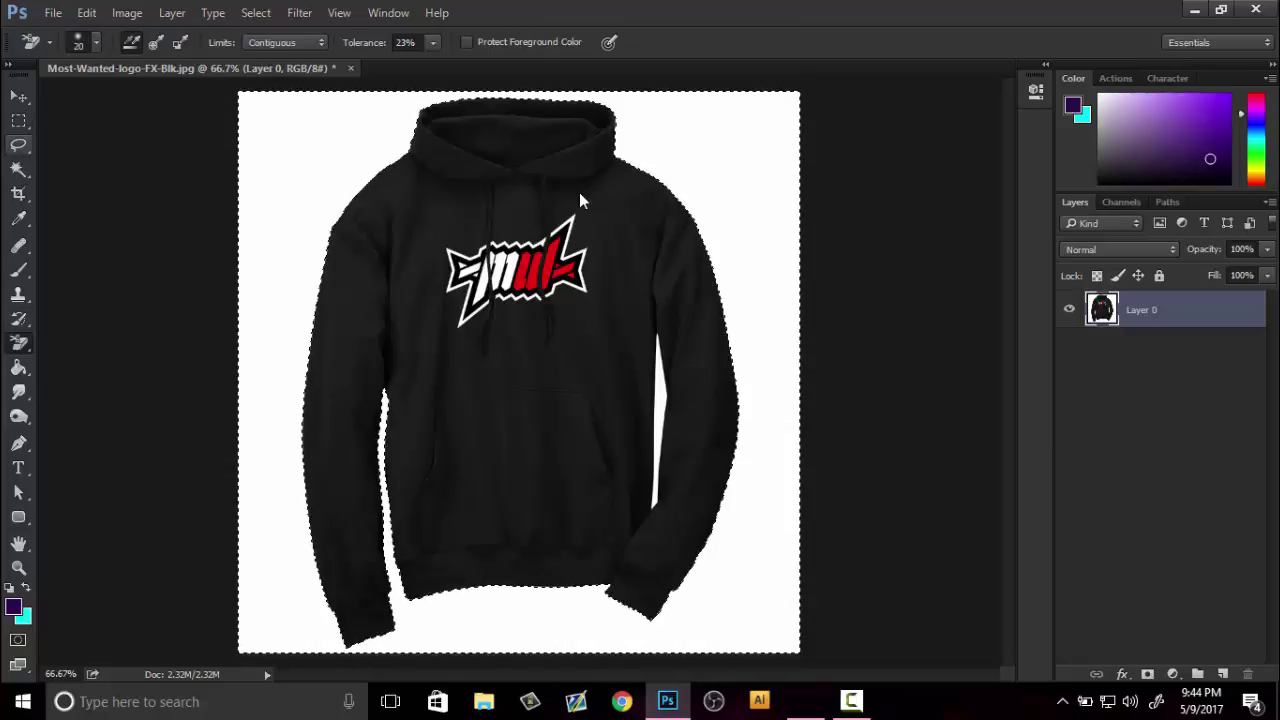
- Add the white gap between the sleeve and the body to the Magic Wand selection and delete the selected background
key("w")
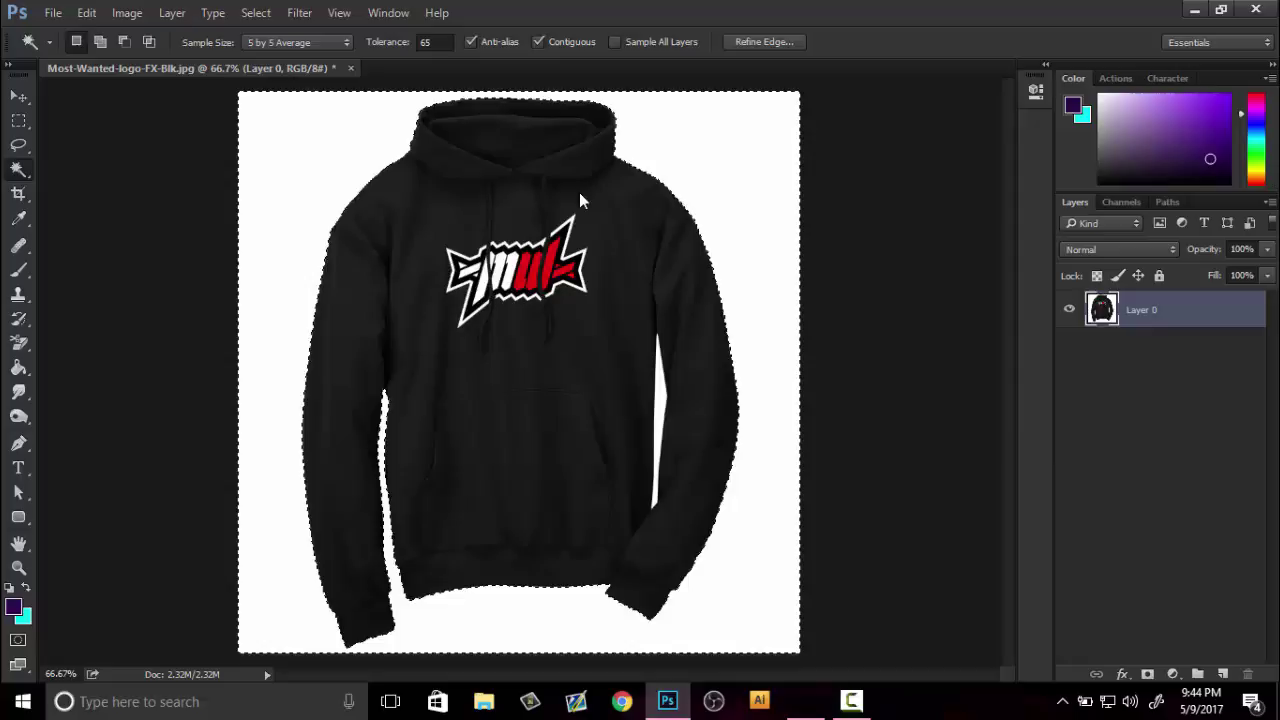
key("shift")
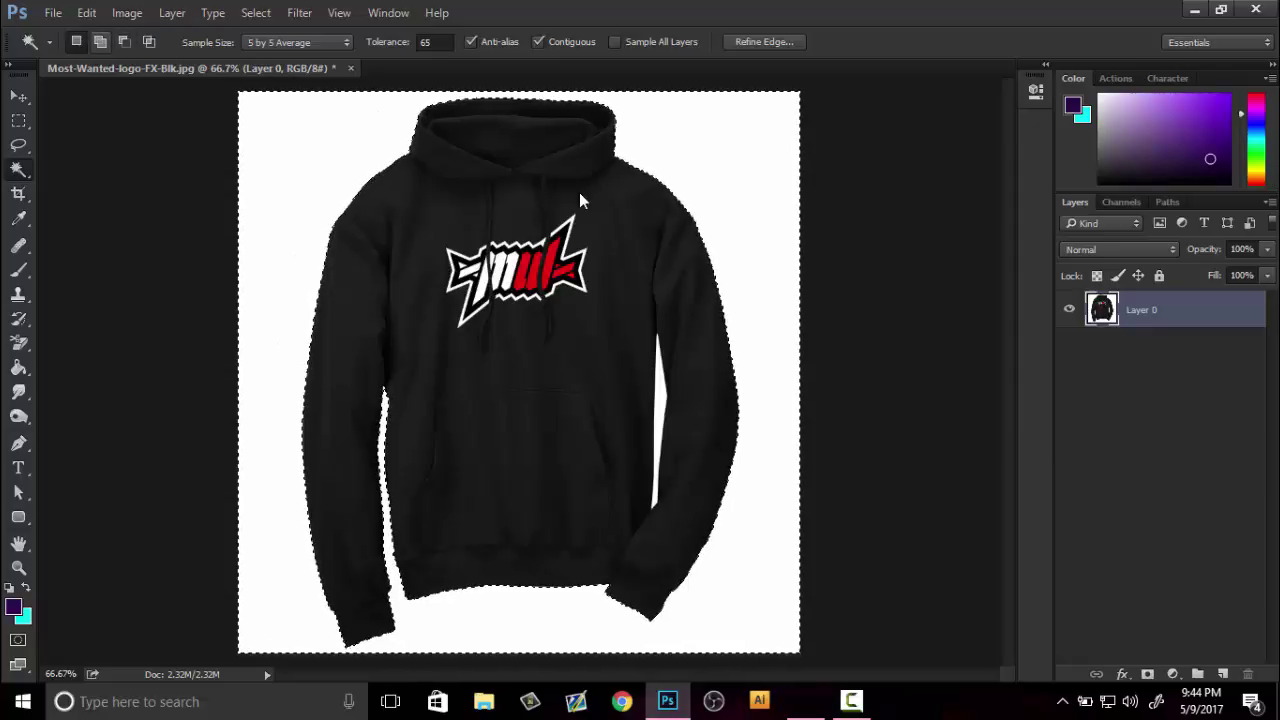
key("shift")
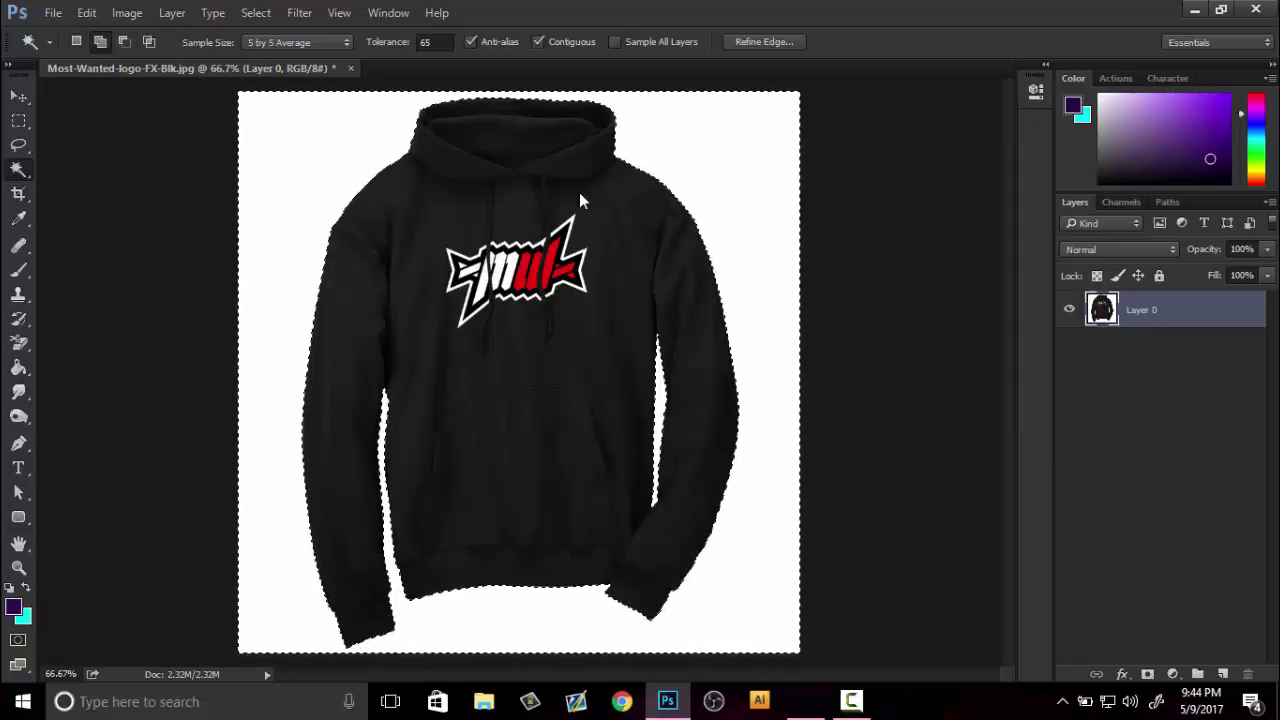
key("Delete")
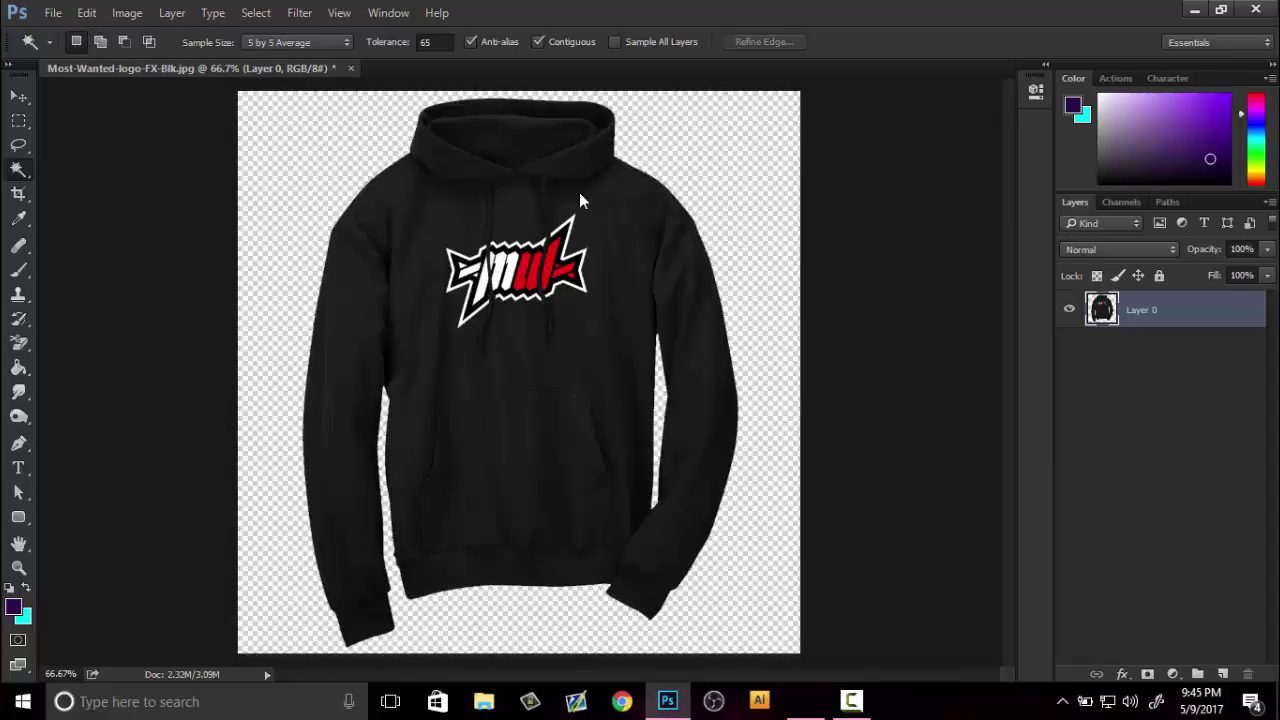
- Create a new layer filled with the dark purple foreground colour and place it beneath the hoodie layer
key("ctrl+shift+alt+n")
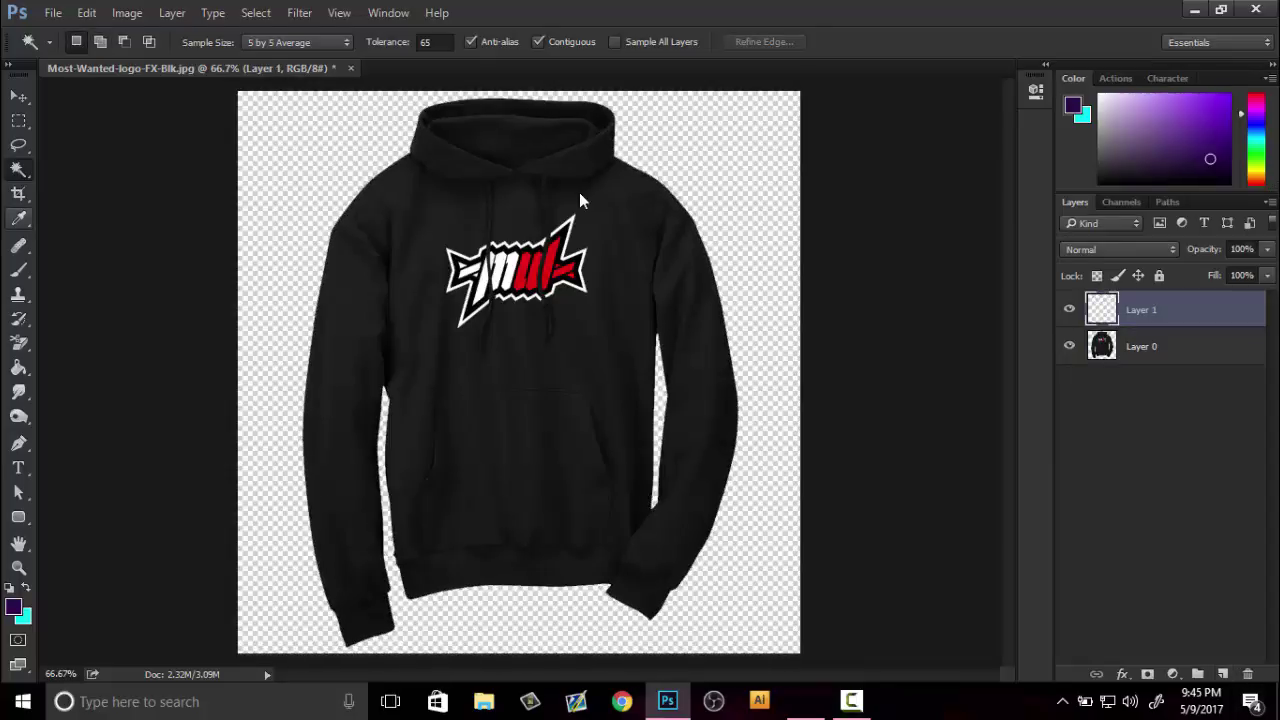
key("g")
left_click(580, 201)
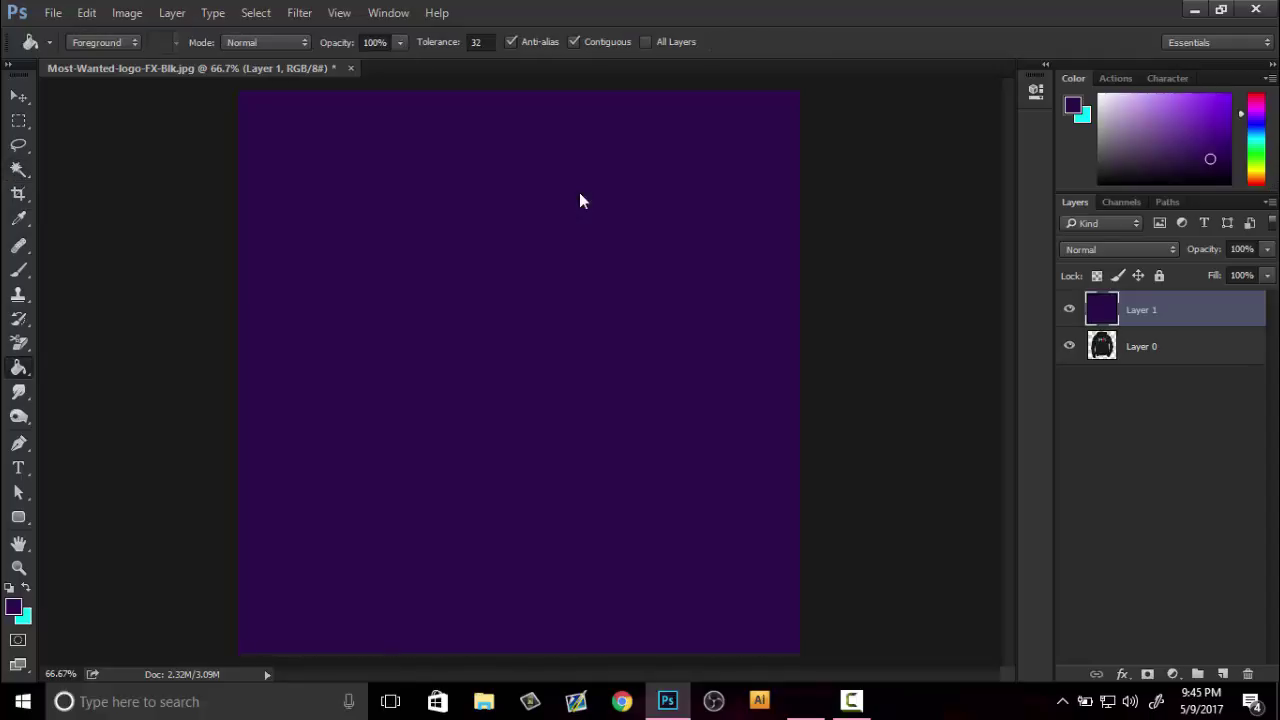
key("ctrl+bracketleft")
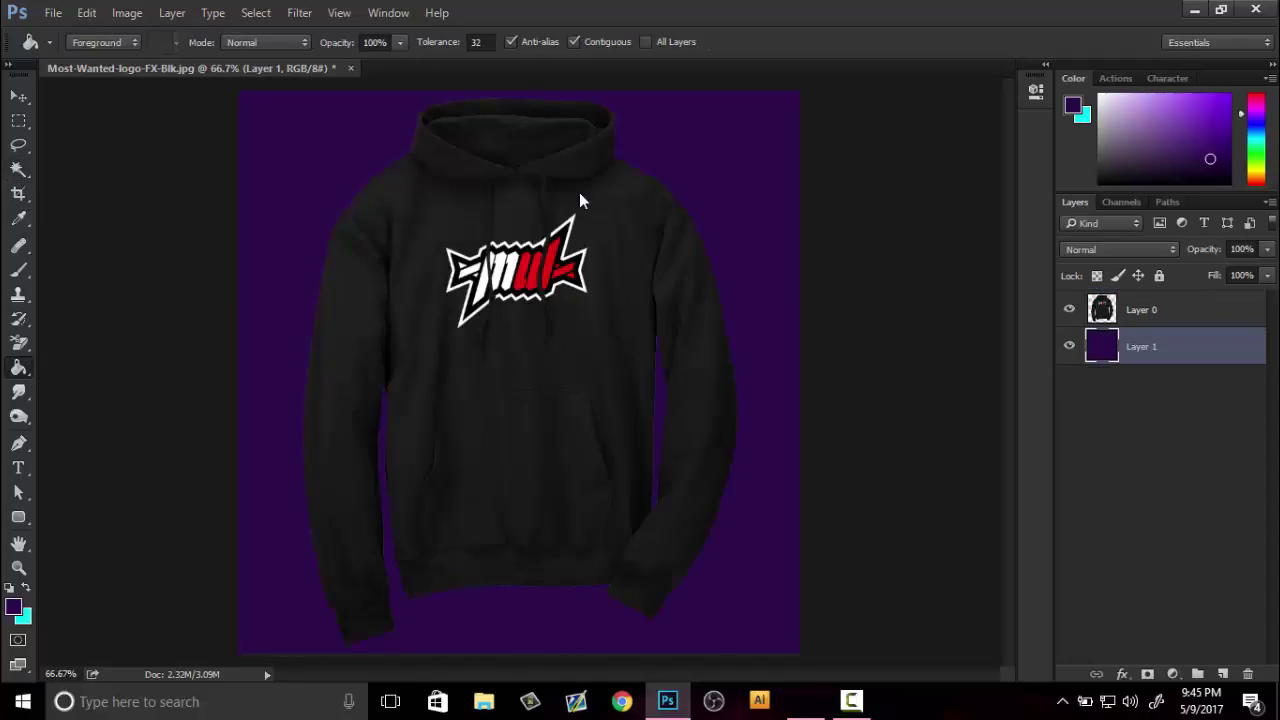
- Examine the hoodie's cut-out edges and sleeve gaps up close against the purple background
key("z")
left_click(580, 201)
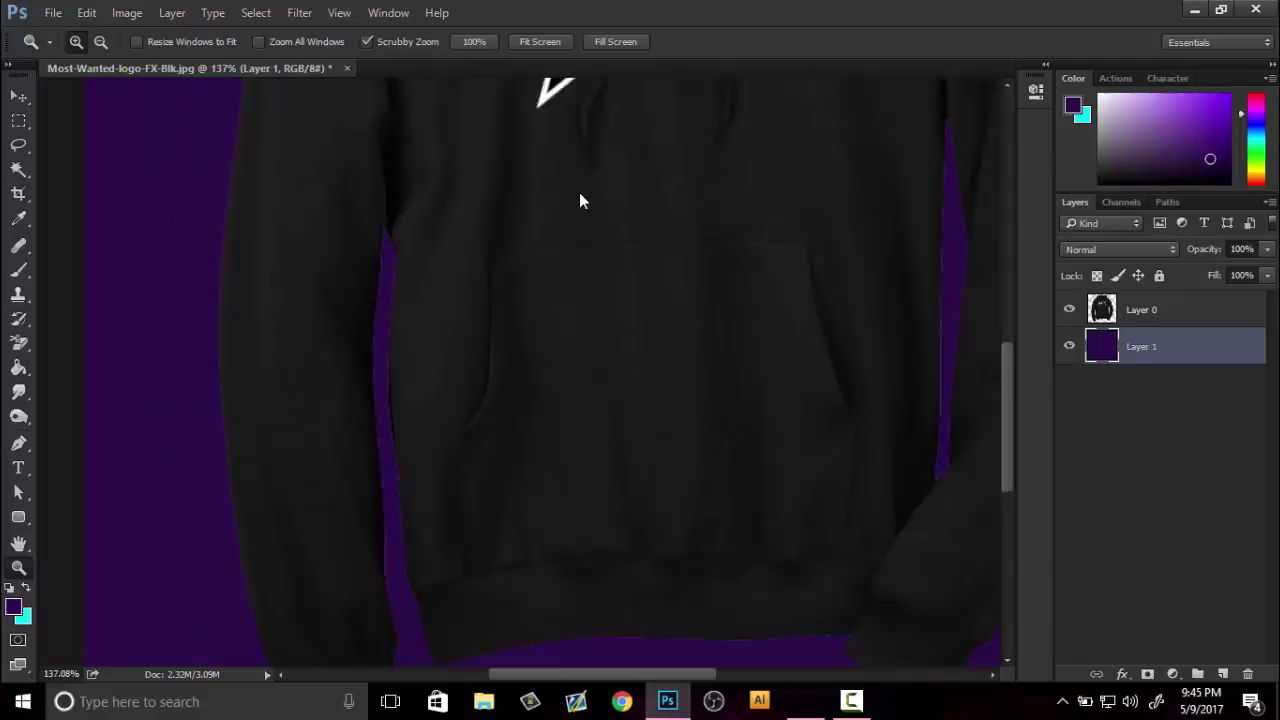
left_click_drag(405, 430, 450, 430)
right_click(359, 428)
left_click(423, 441)
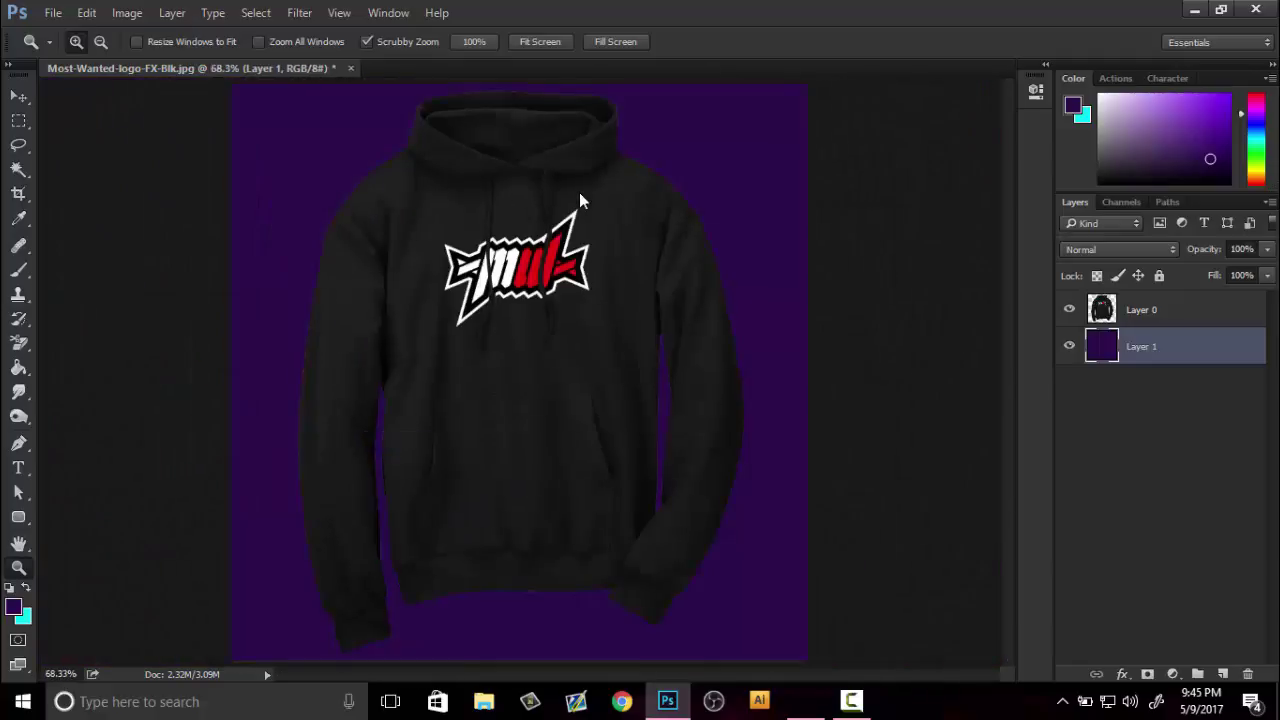
left_click_drag(308, 384, 420, 384)
right_click(421, 347)
left_click(484, 359)
- Load the hoodie layer's pixels as a selection and contract it by 1 pixel
right_click(1101, 309)
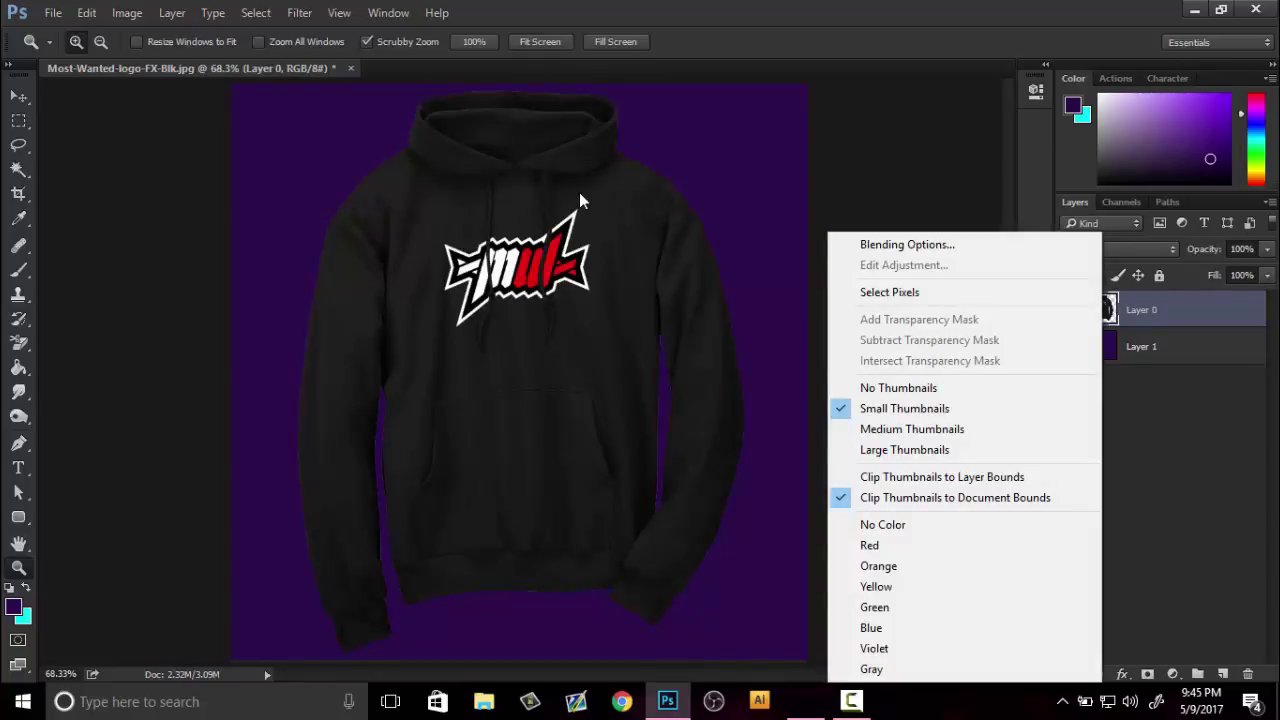
key("Escape")
right_click(1099, 309)
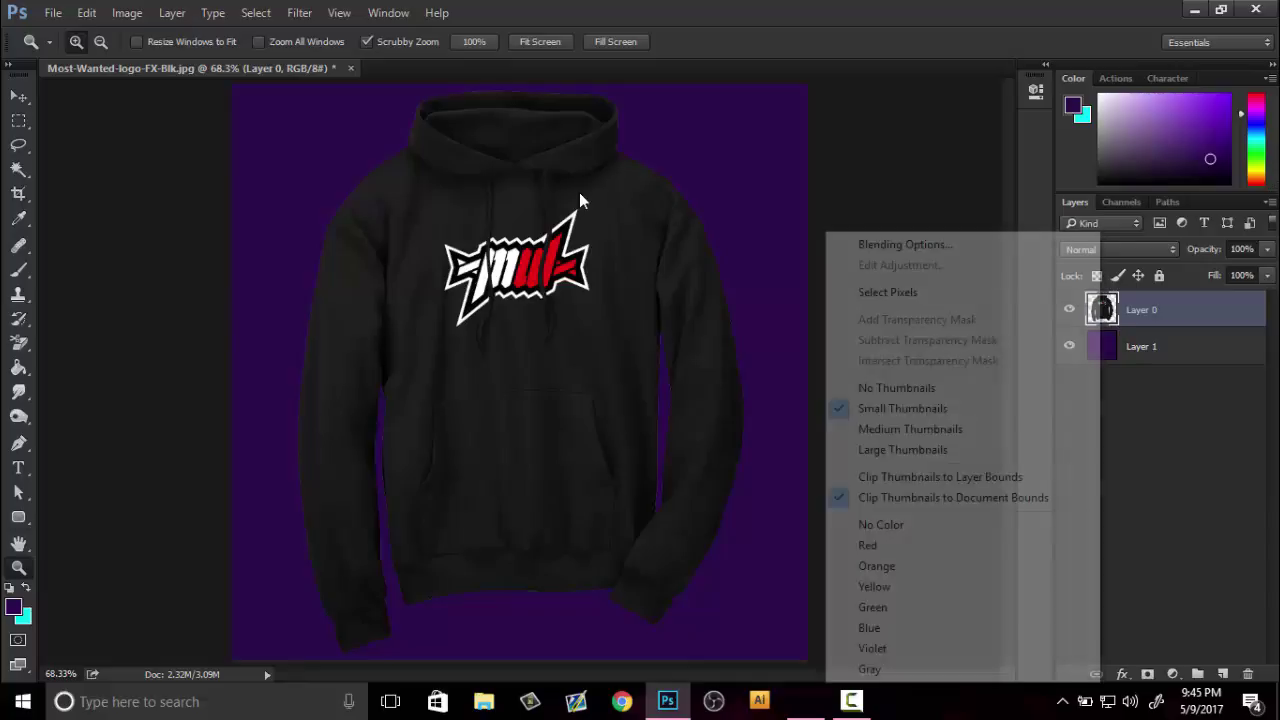
left_click(887, 292)
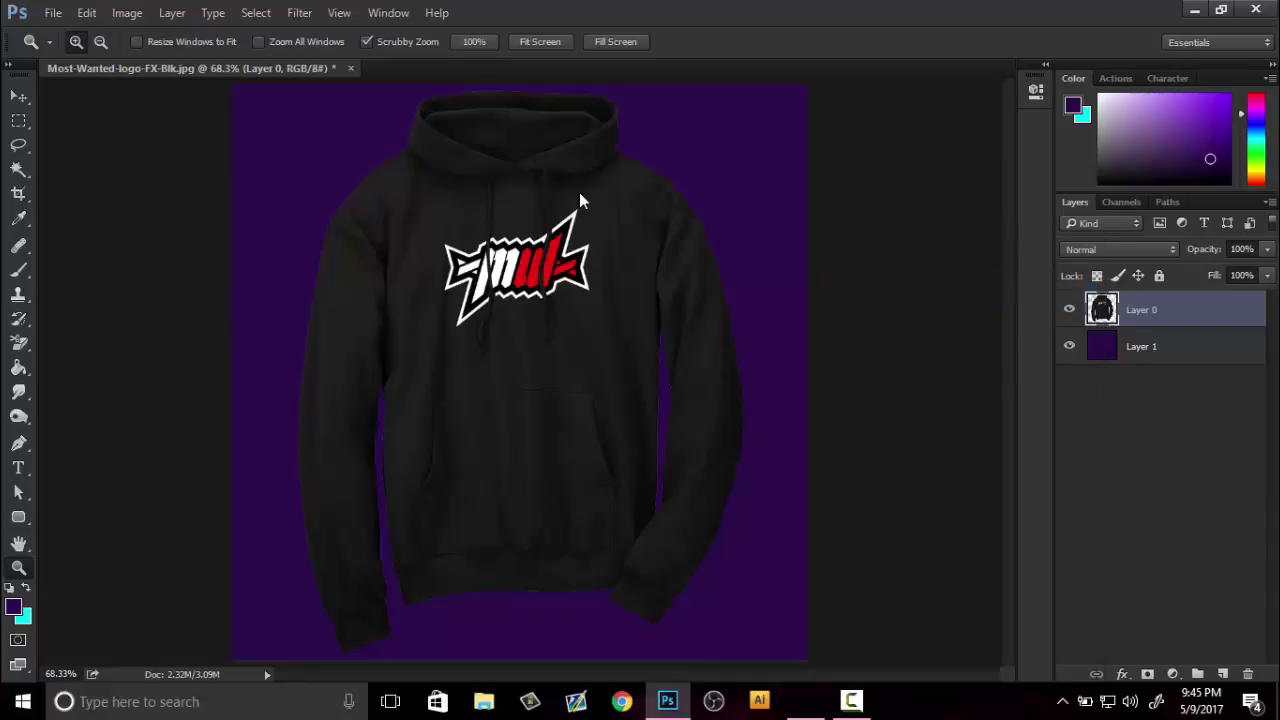
left_click(580, 200)
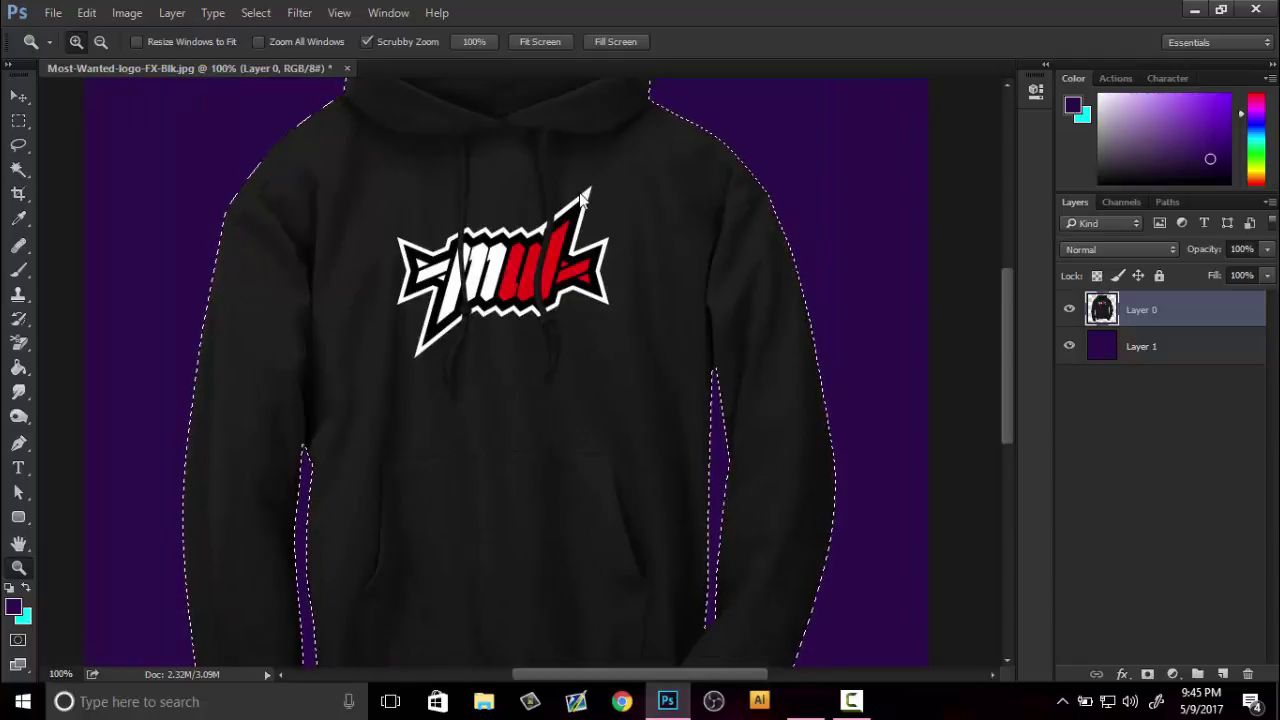
left_click(255, 12)
mouse_move(270, 255)
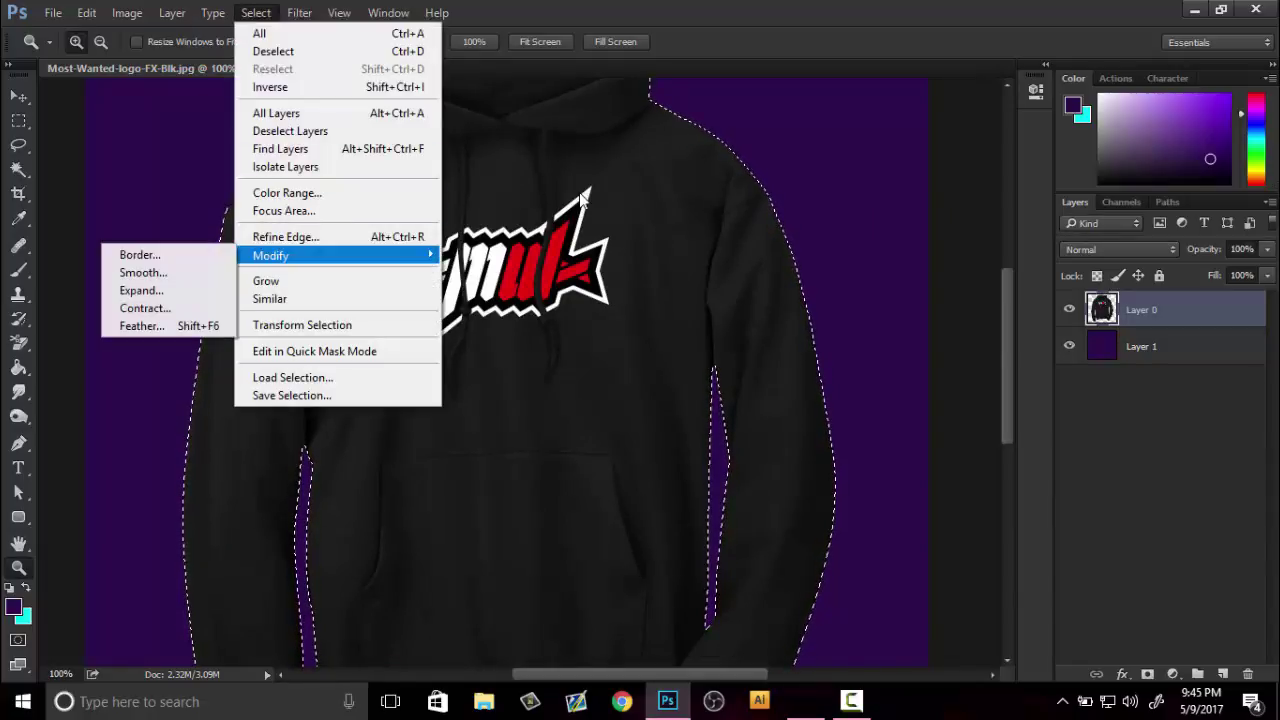
left_click(145, 308)
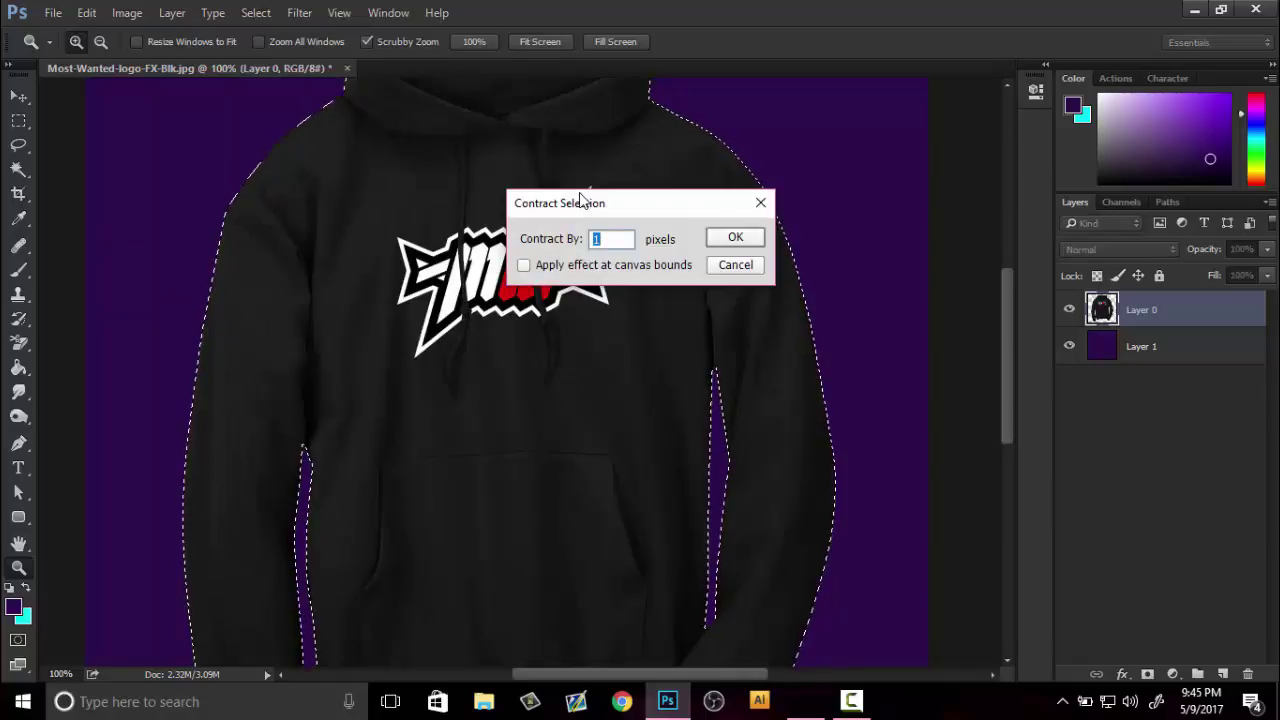
key("Return")
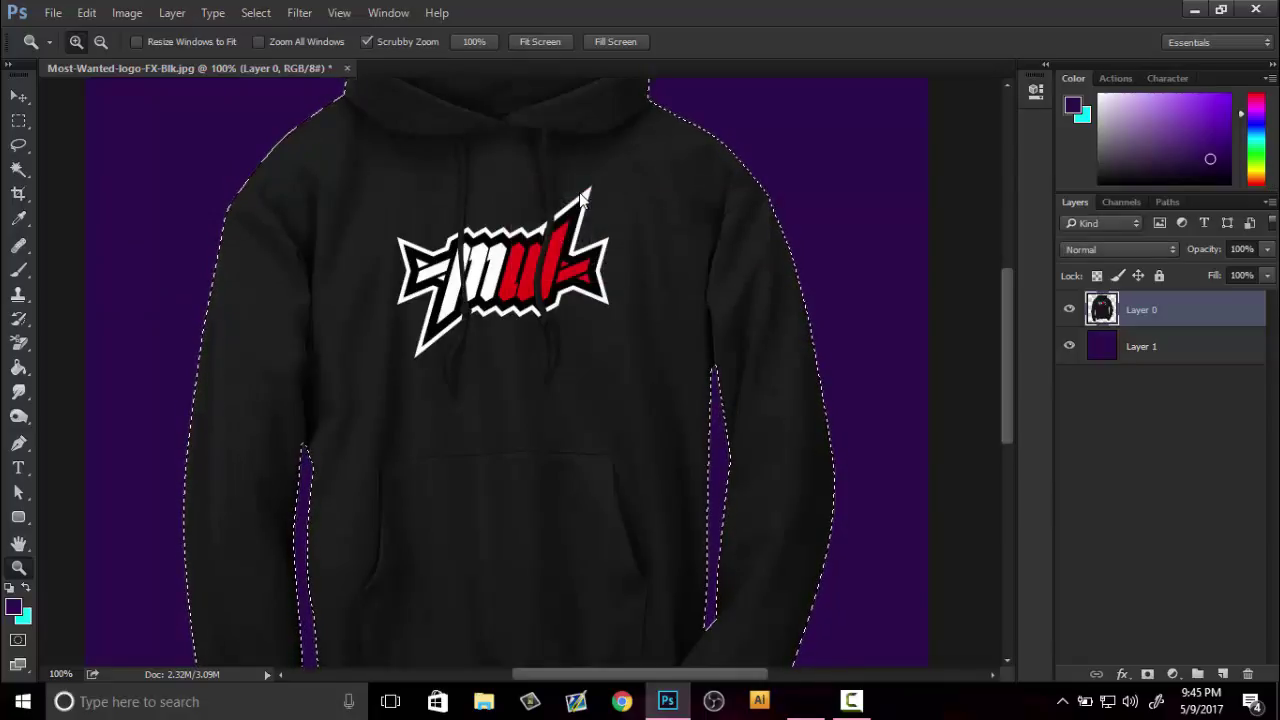
- Invert the contracted selection to remove the thin fringe around the hoodie, and deselect
key("alt+s")
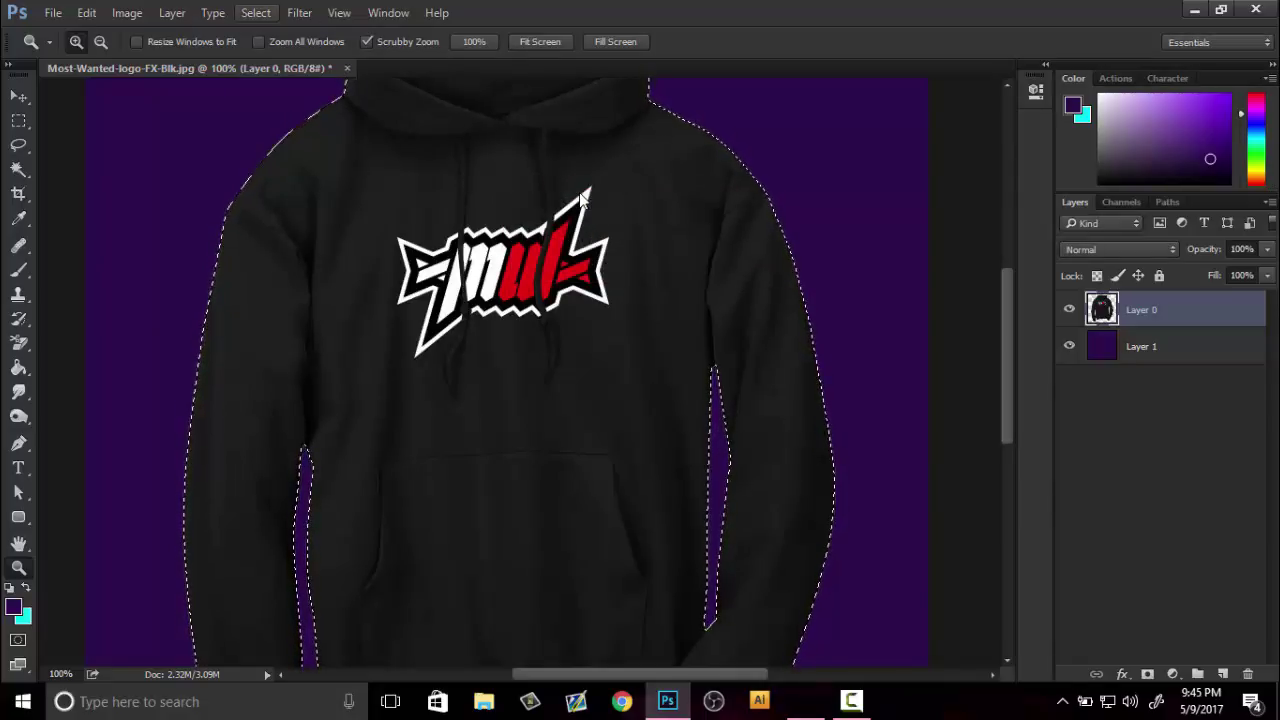
key("Down")
key("Down")
key("Down")
key("Return")
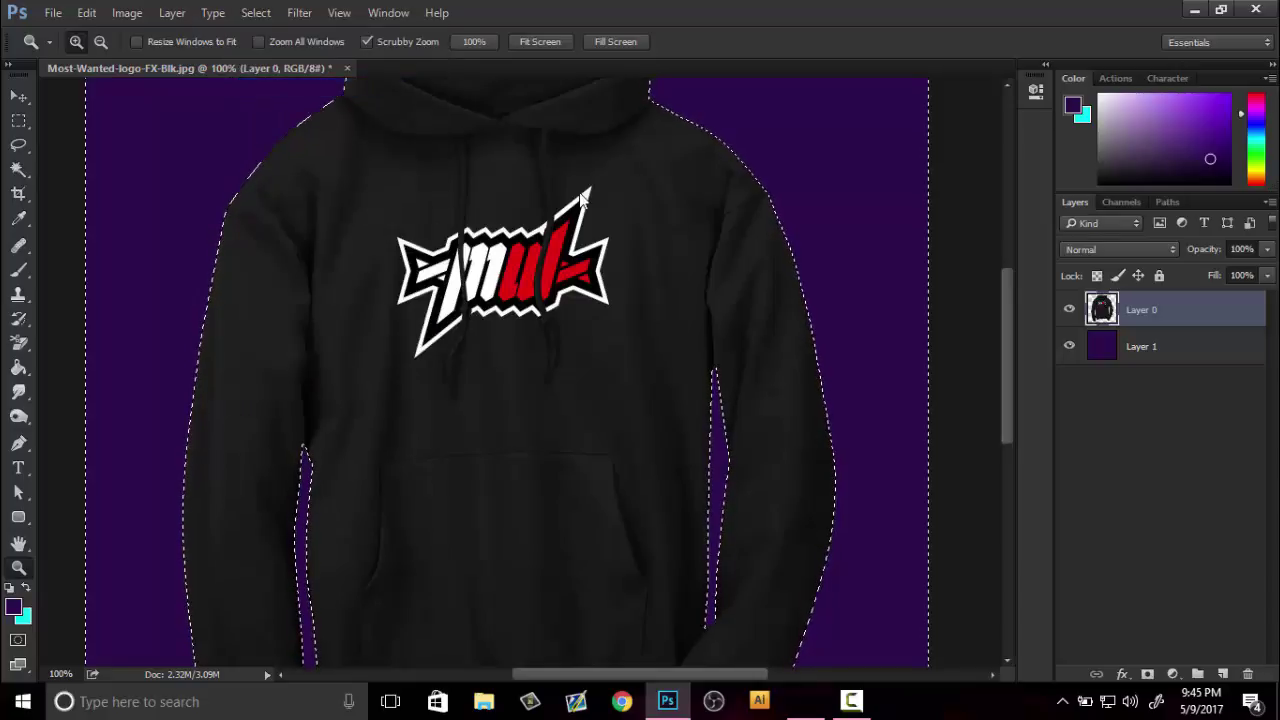
key("m")
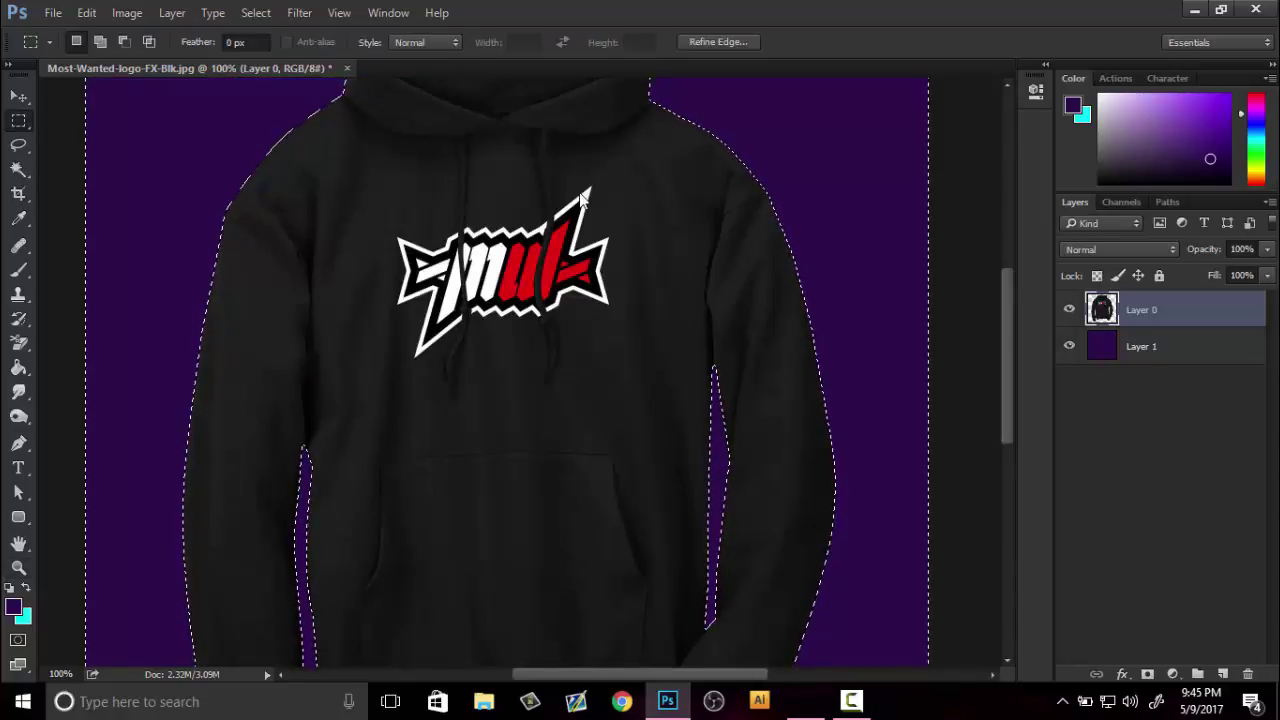
key("ctrl+d")
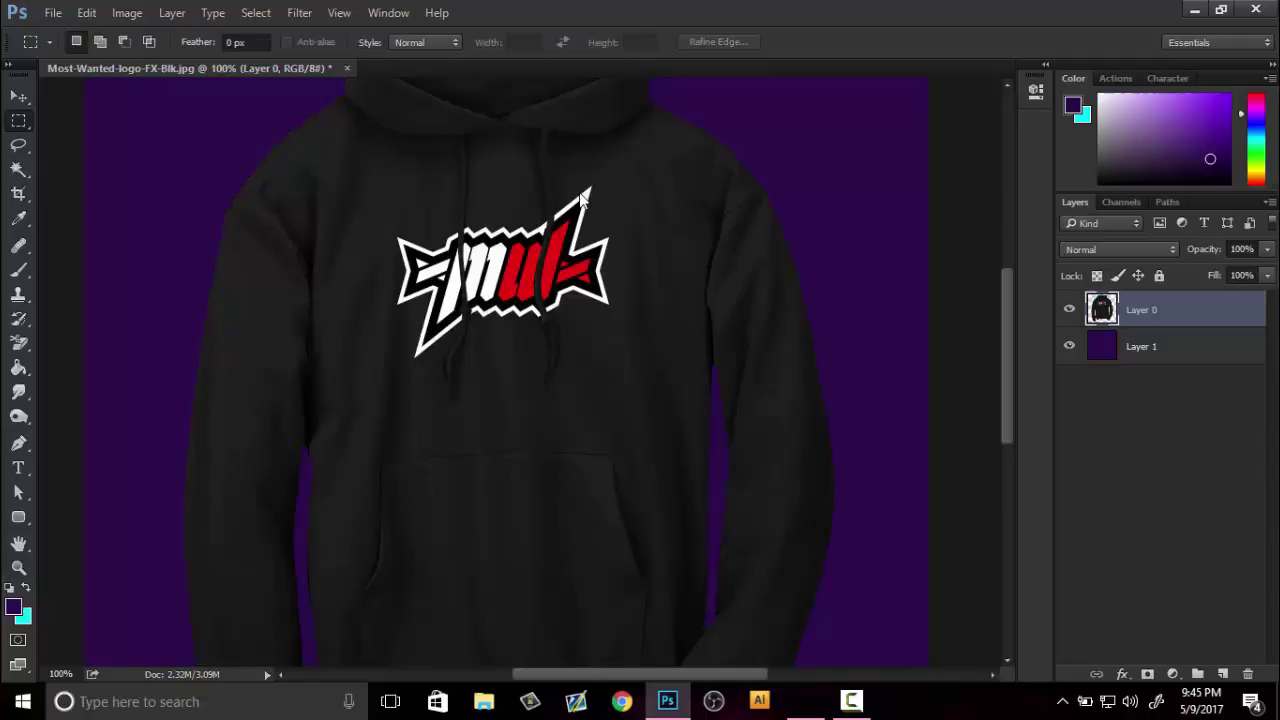
- Examine the hoodie's shoulder edge at high magnification and check the whole cut-out for leftover fringe
key("z")
key("x")
left_click(580, 200)
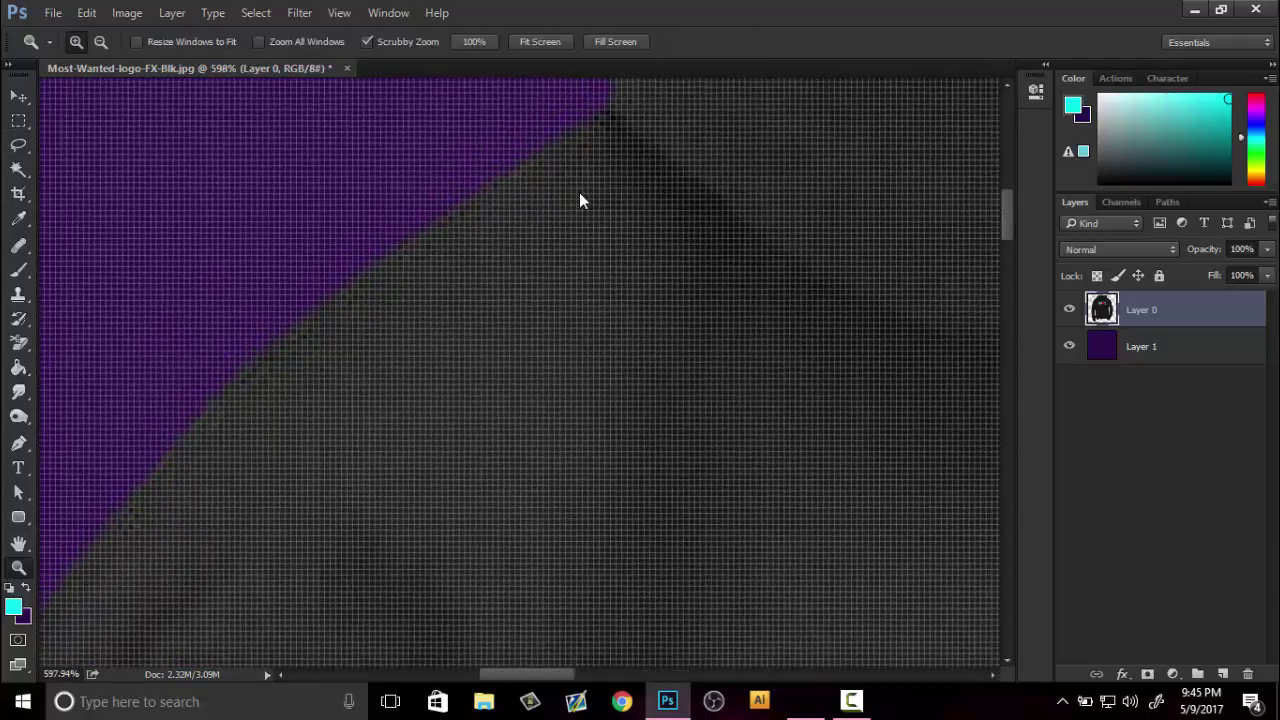
right_click(580, 203)
left_click(580, 205)
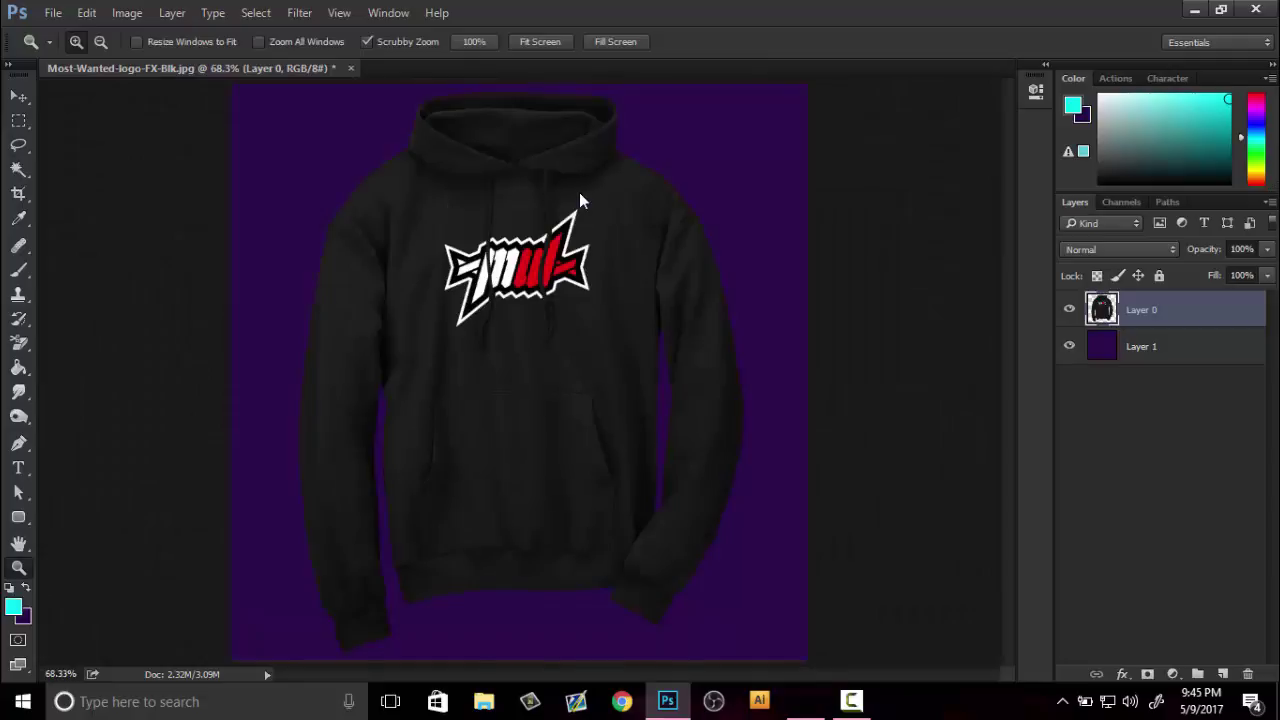
left_click_drag(580, 200, 567, 351)
right_click(567, 351)
left_click(631, 364)
- Move the hoodie layer around over the purple background and leave it slightly left of its original position
key("v")
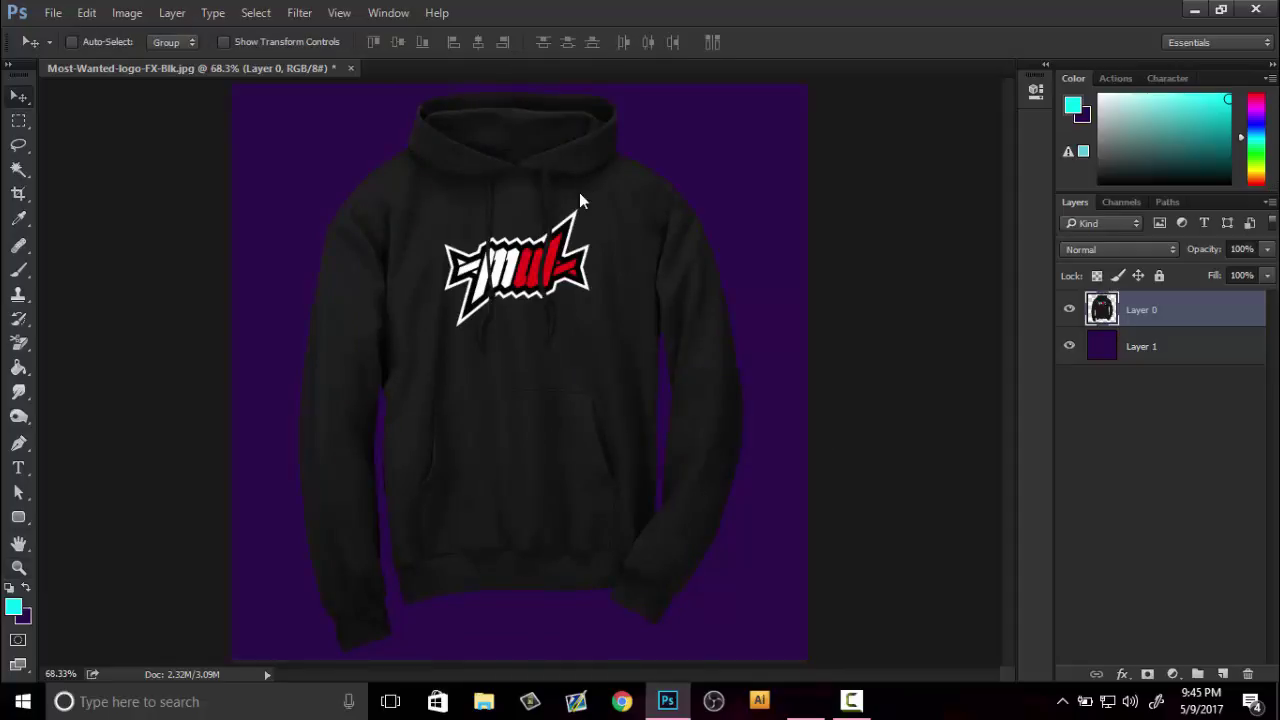
left_click_drag(580, 200, 430, 212)
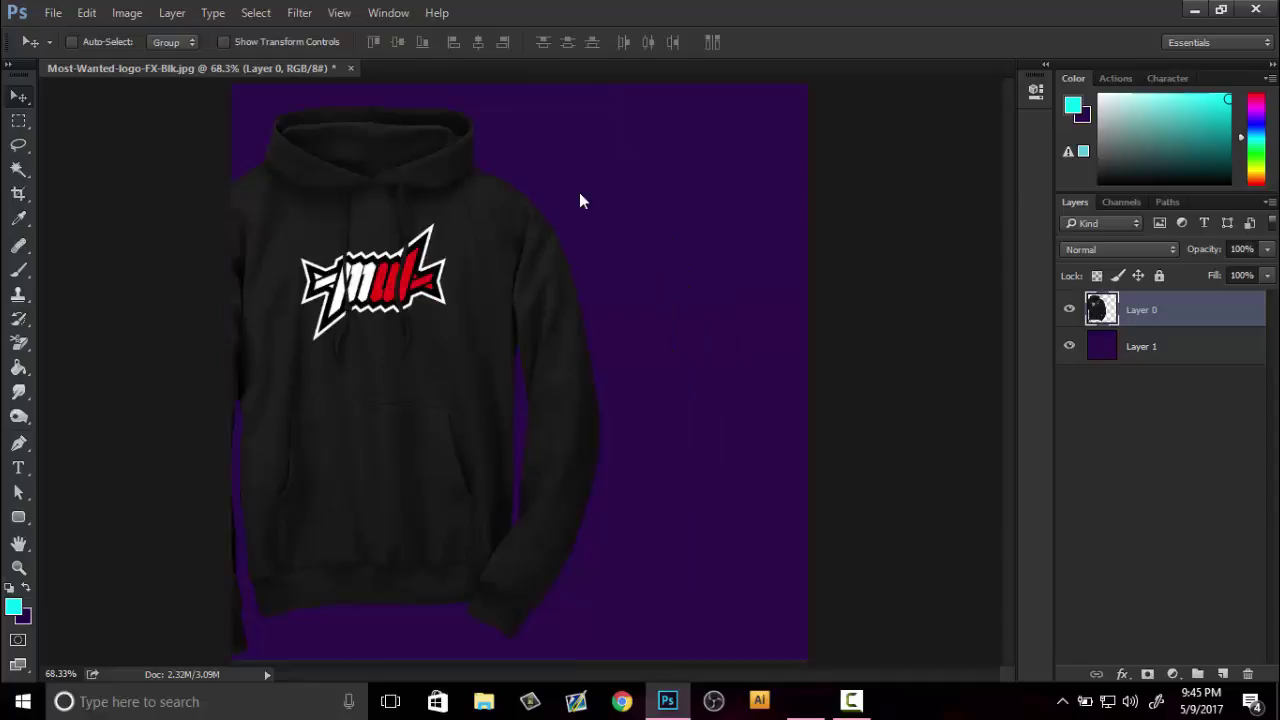
mouse_move(543, 330)
left_mouse_down()
mouse_move(747, 326)
mouse_move(668, 308)
mouse_move(675, 322)
left_mouse_up()
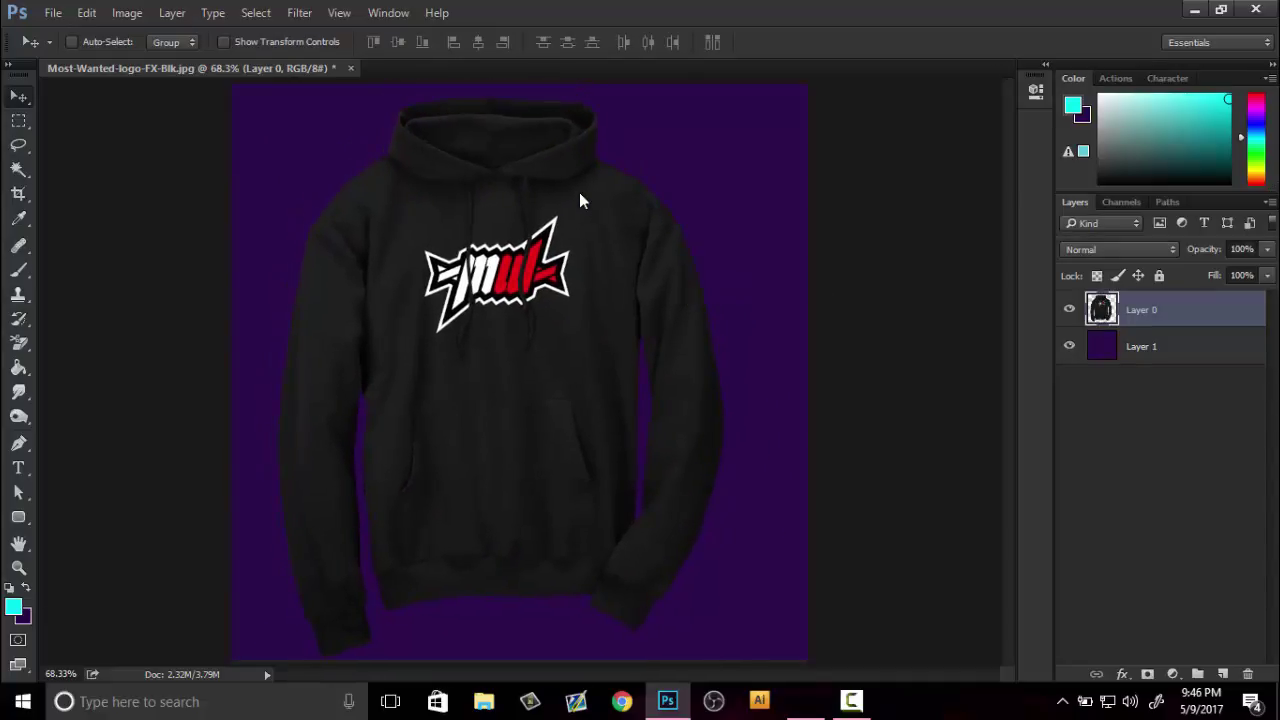
- Inspect the edges of the gap between the sleeve and the hoodie's body up close
key("m")
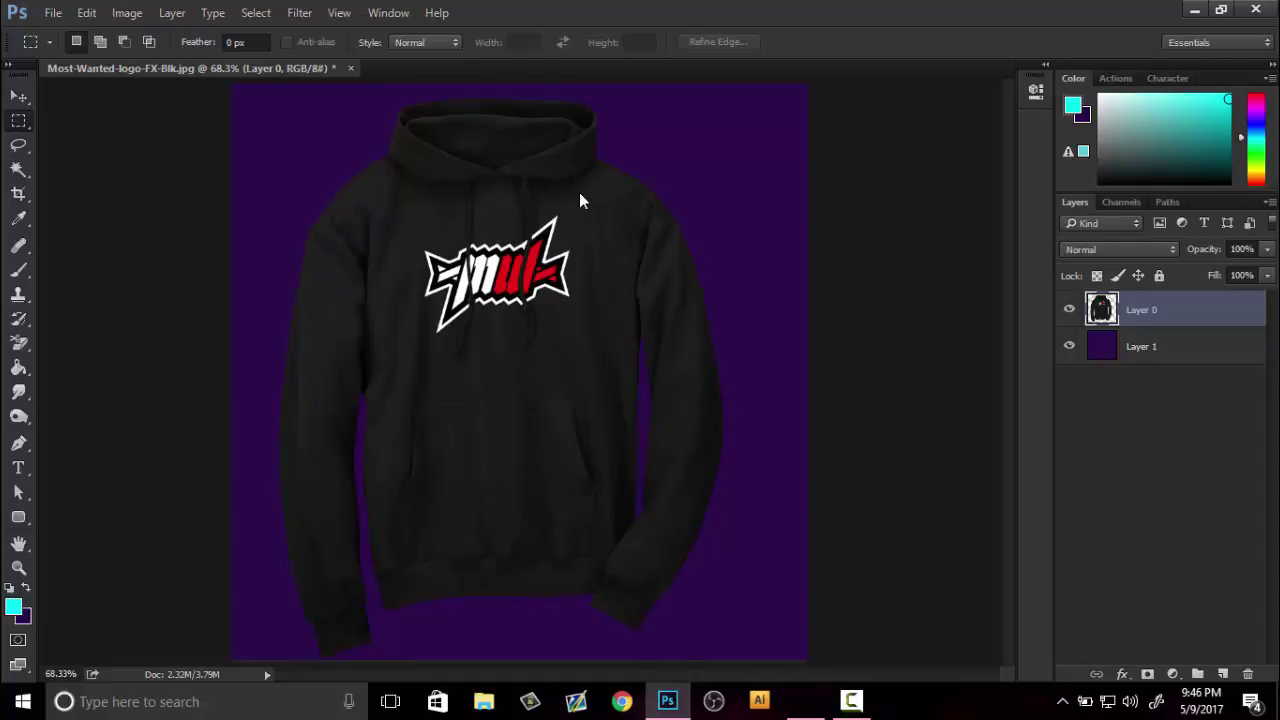
key("z")
left_click_drag(383, 434, 480, 434)
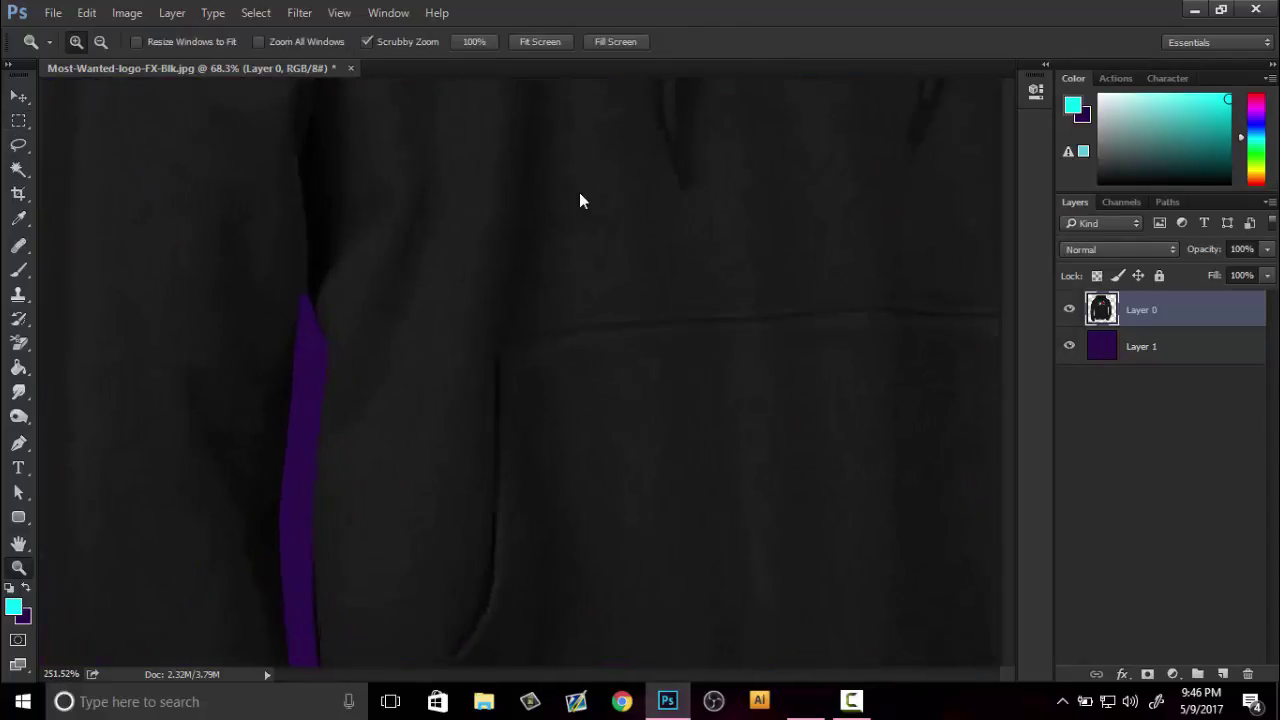
left_click_drag(305, 440, 355, 440)
right_click(316, 386)
left_click(380, 399)
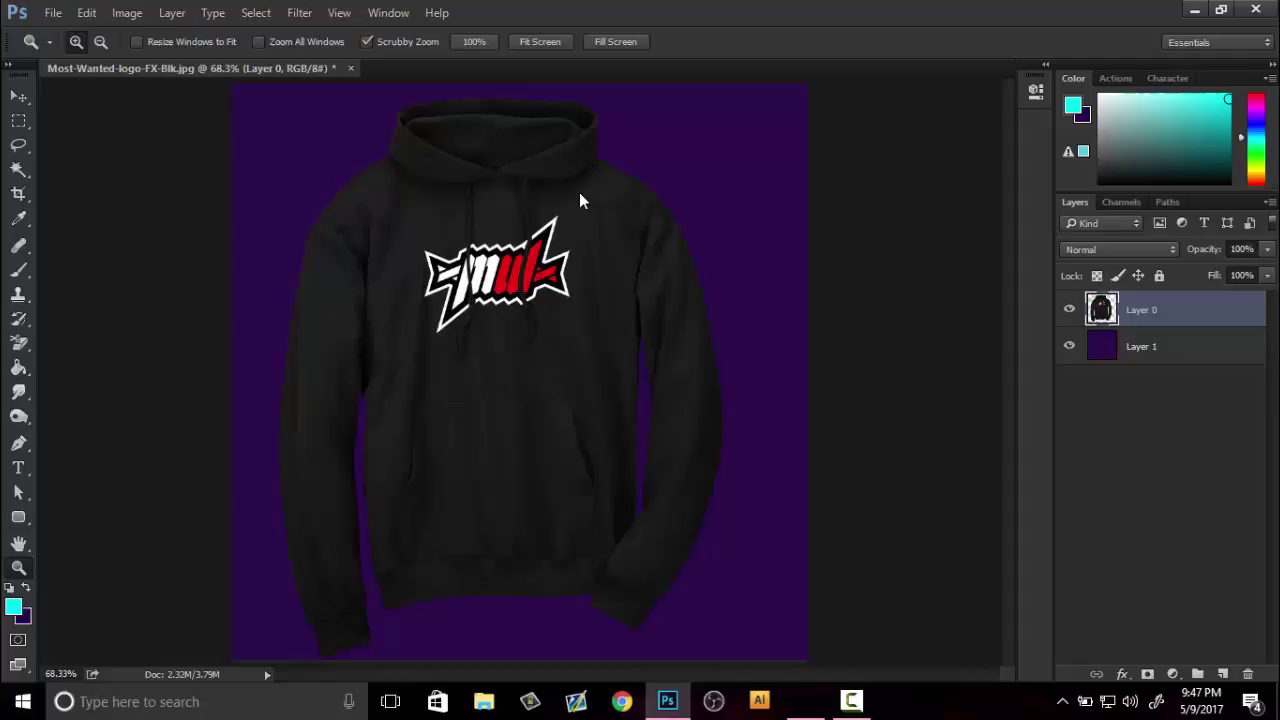
- Load the hoodie layer's pixels as a selection again, with the shoulder area enlarged
left_click_drag(595, 157, 668, 157)
right_click(1103, 309)
key("Return")
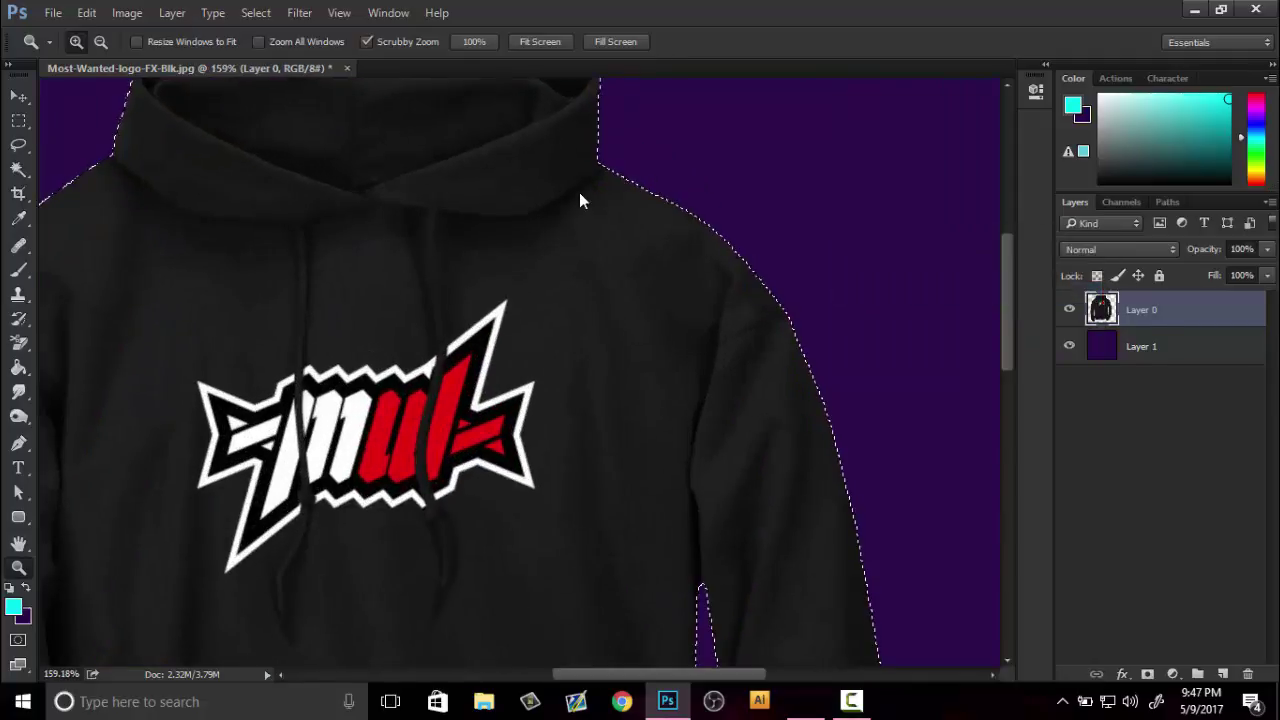
- Feather the hoodie selection with a radius of 3 pixels
key("m")
right_click(580, 200)
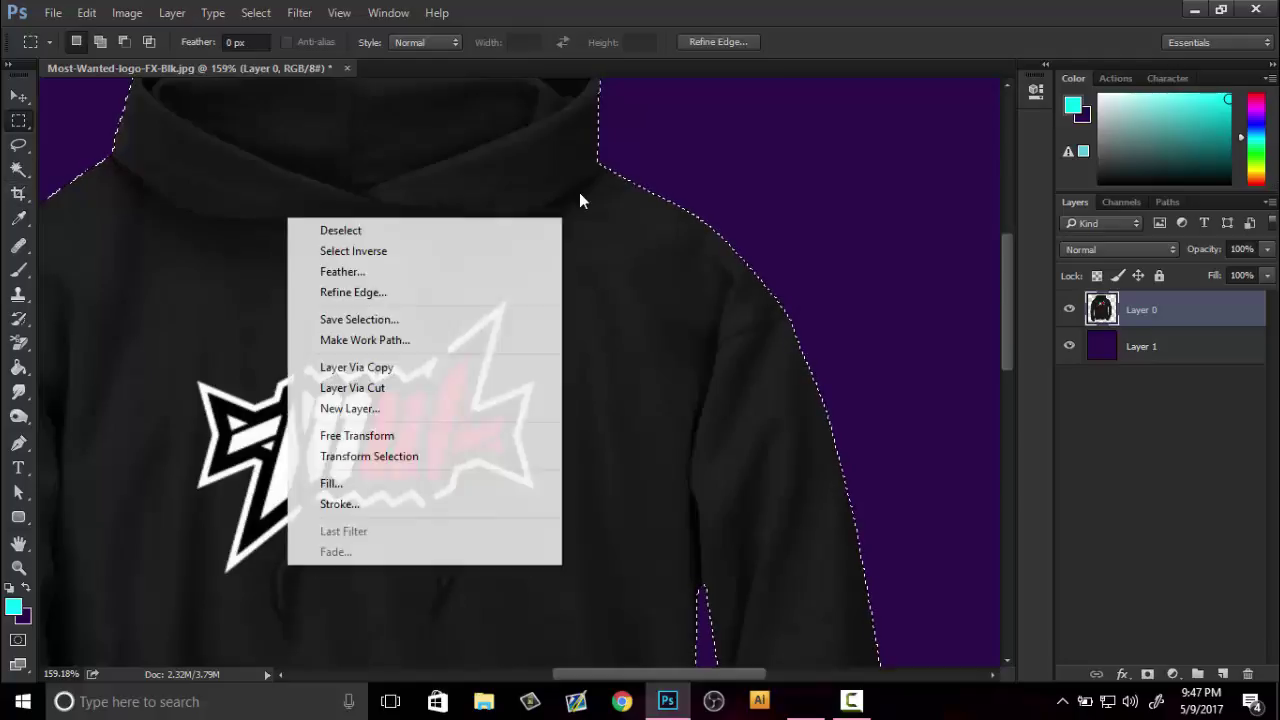
key("Down")
key("Down")
key("Down")
key("Return")
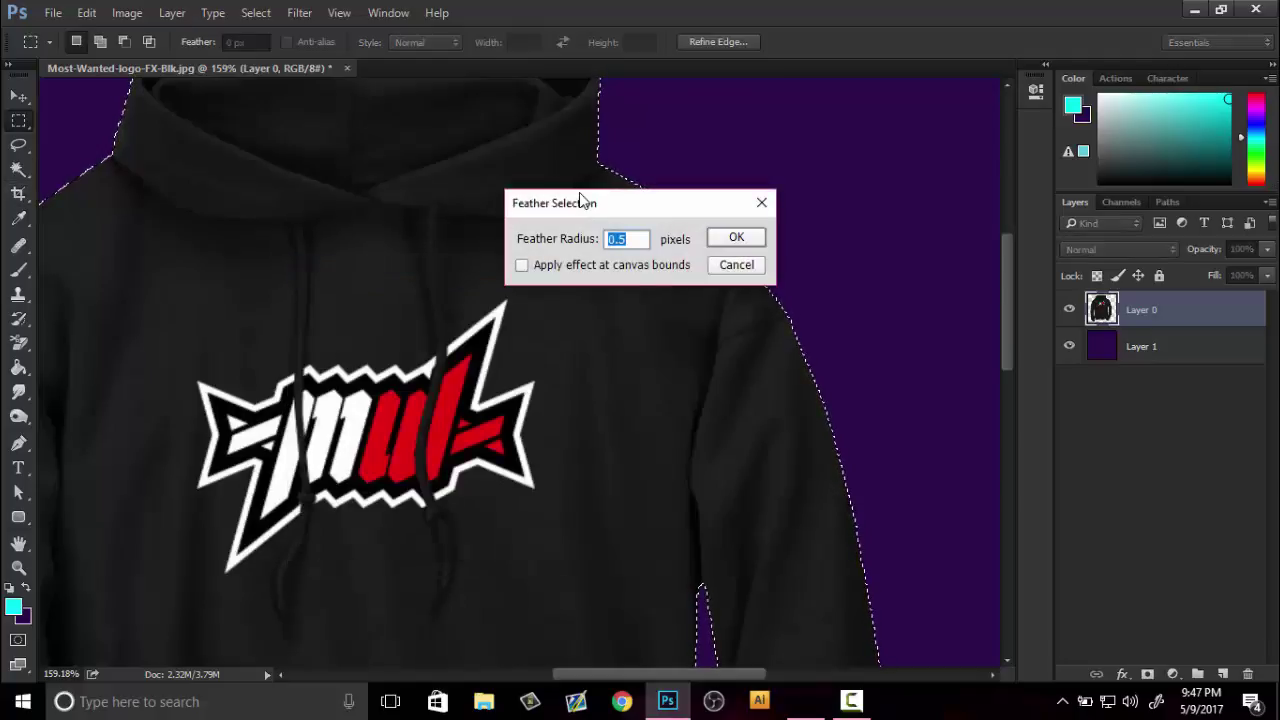
type("3")
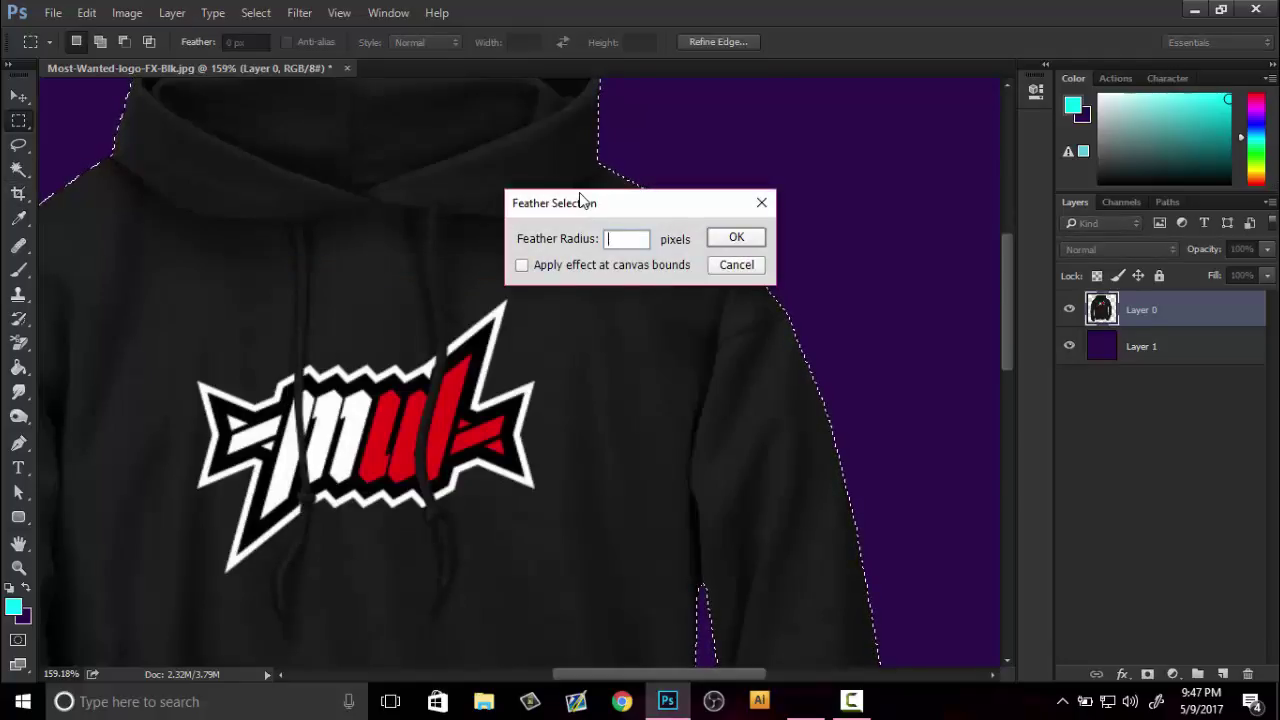
key("Return")
- Invert the feathered selection and delete the hoodie's outer edge pixels to soften its outline, leaving nothing selected
key("z")
left_click(580, 200)
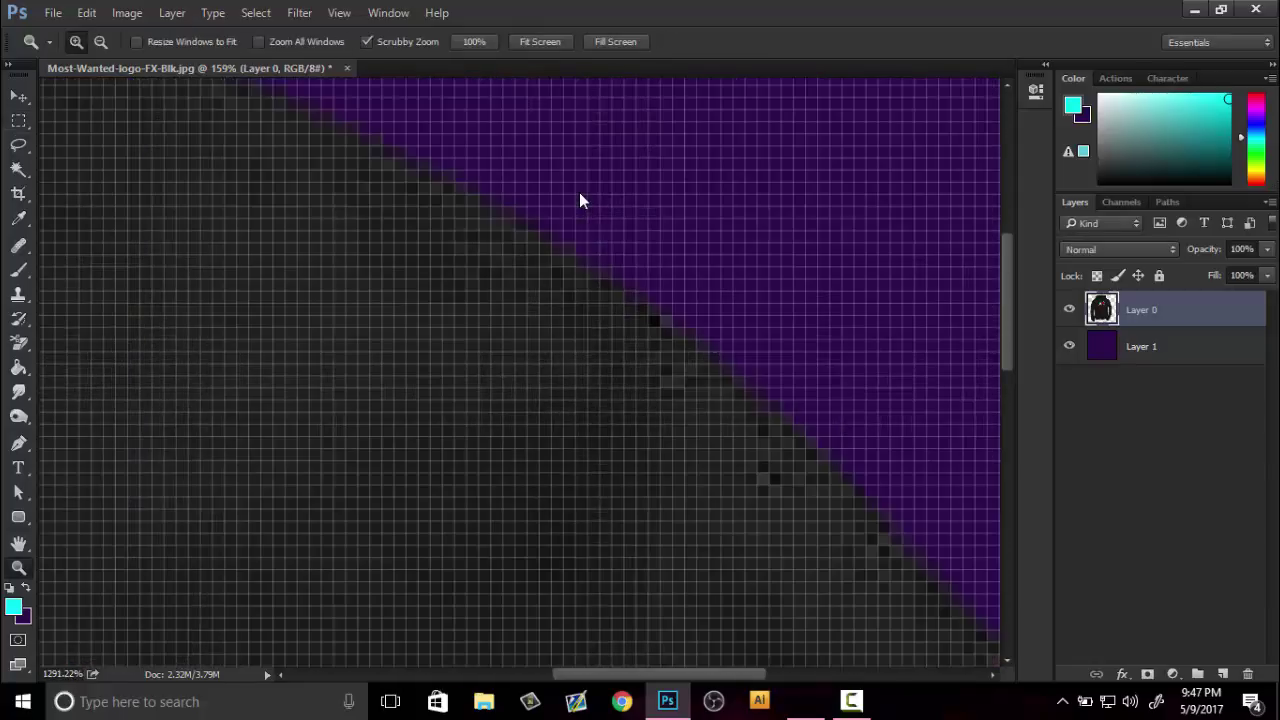
key("alt+s")
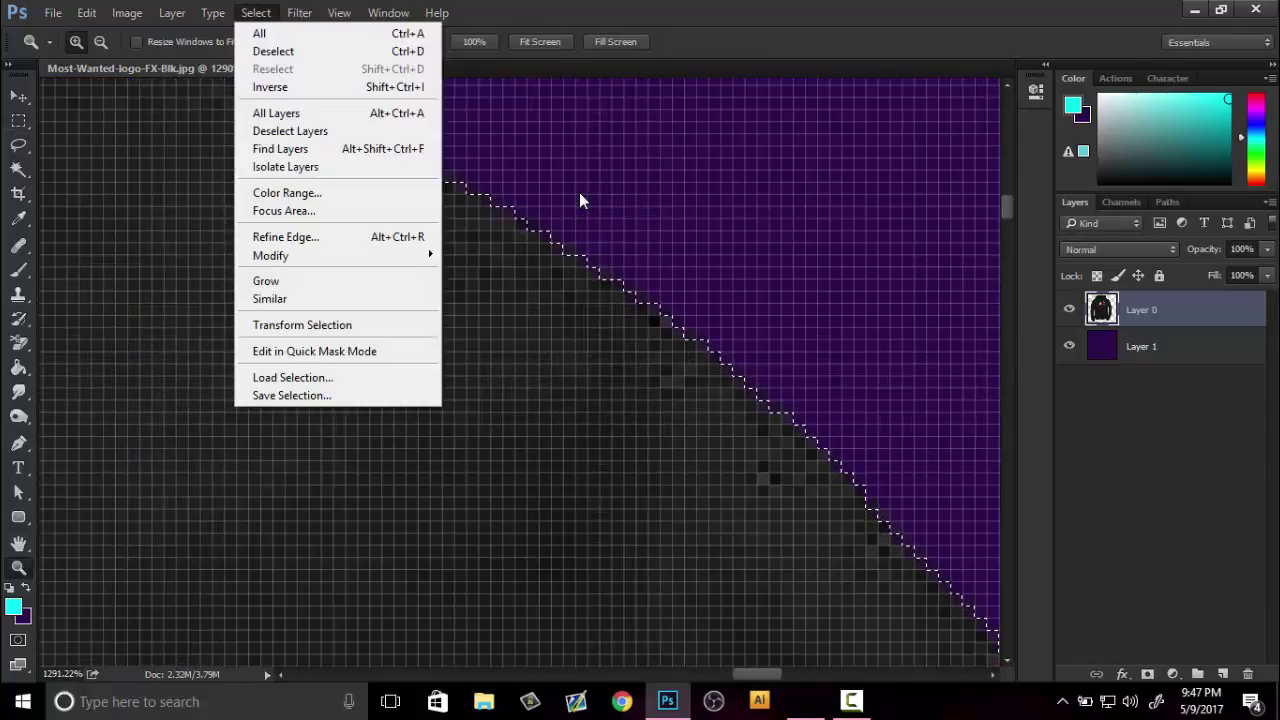
key("i")
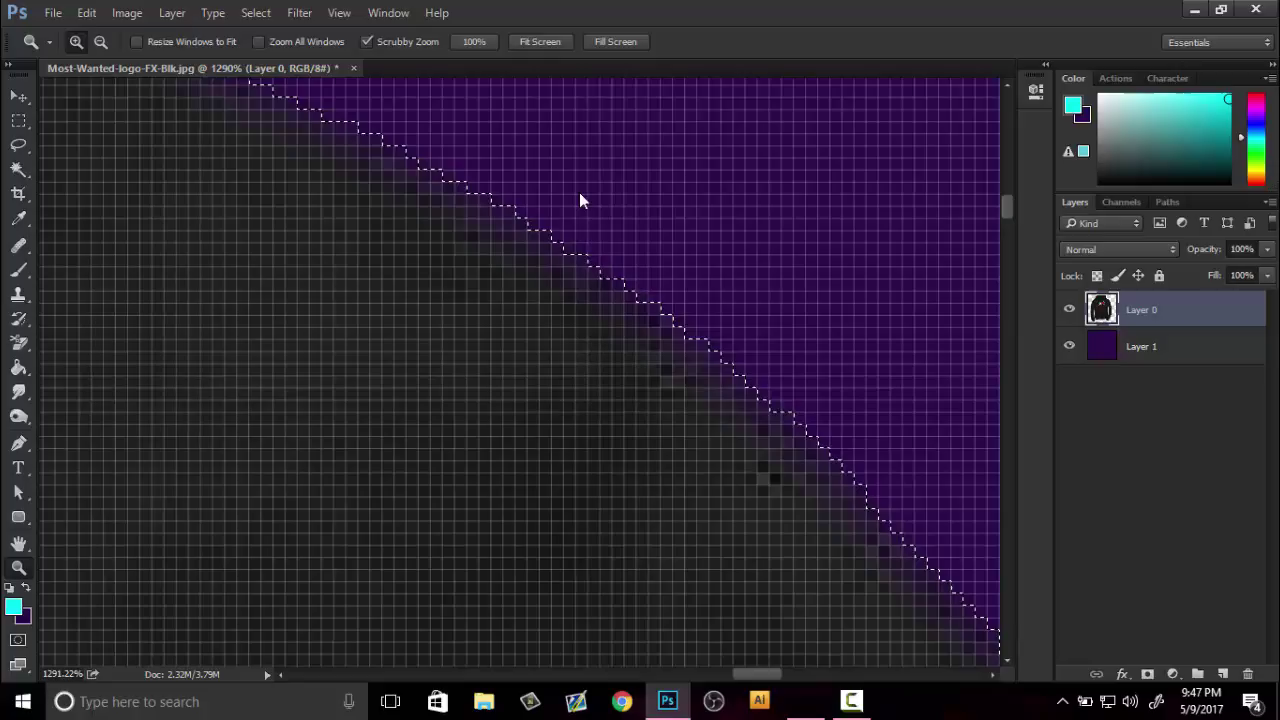
key("m")
key("ctrl+d")
- Examine the softened shoulder and sleeve edges up close and check the whole hoodie against the purple background
key("z")
scroll(580, 200, "down", 10)
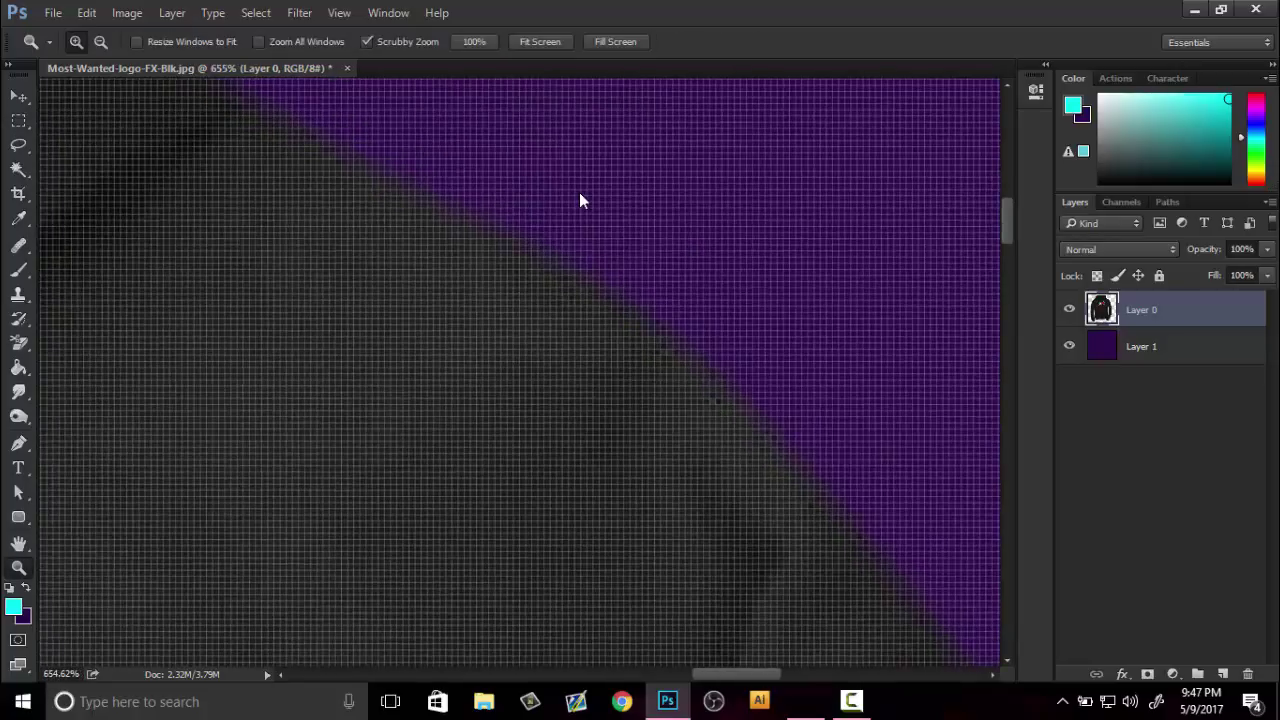
scroll(580, 200, "up", 4)
scroll(580, 200, "up", 4)
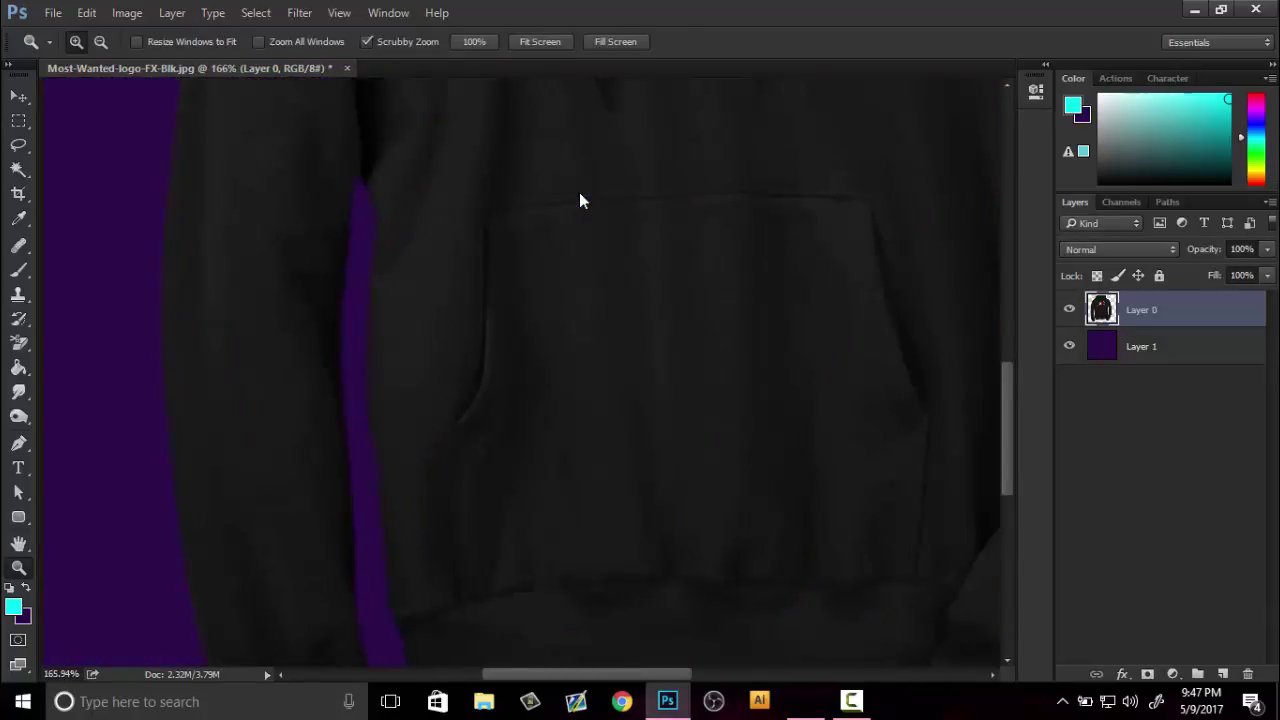
right_click(422, 383)
left_click(482, 394)
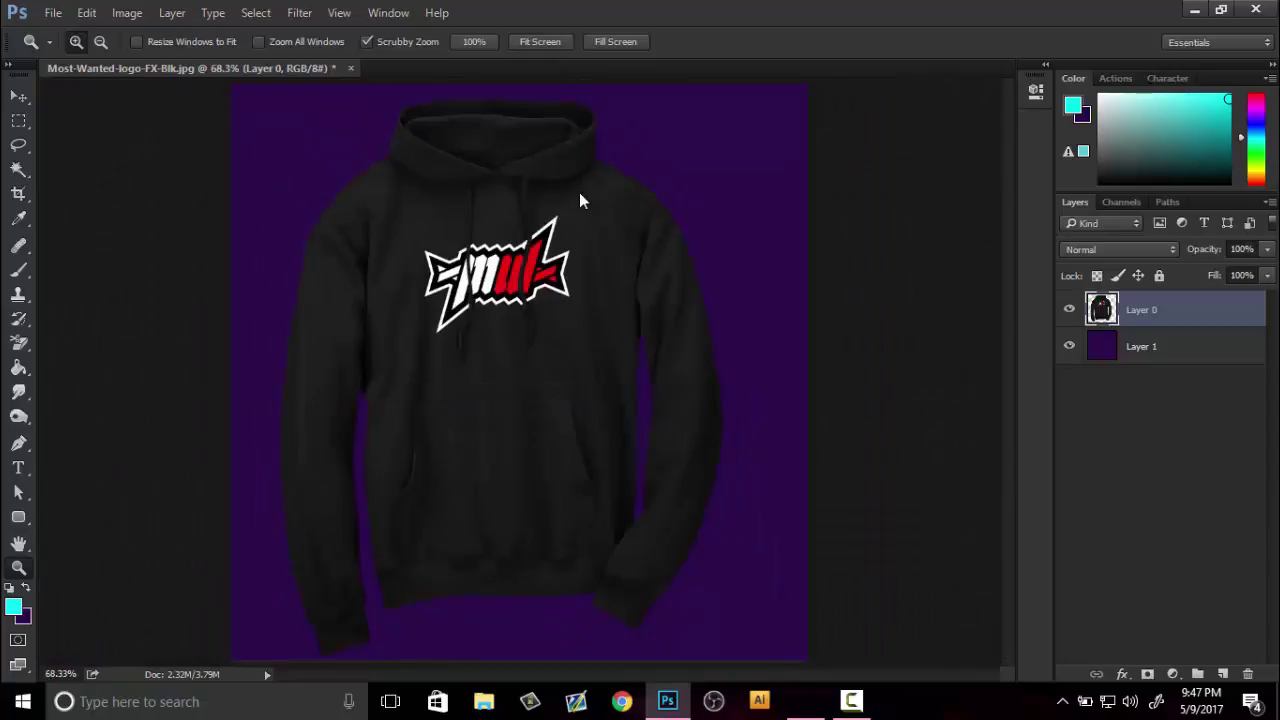
left_click(580, 200)
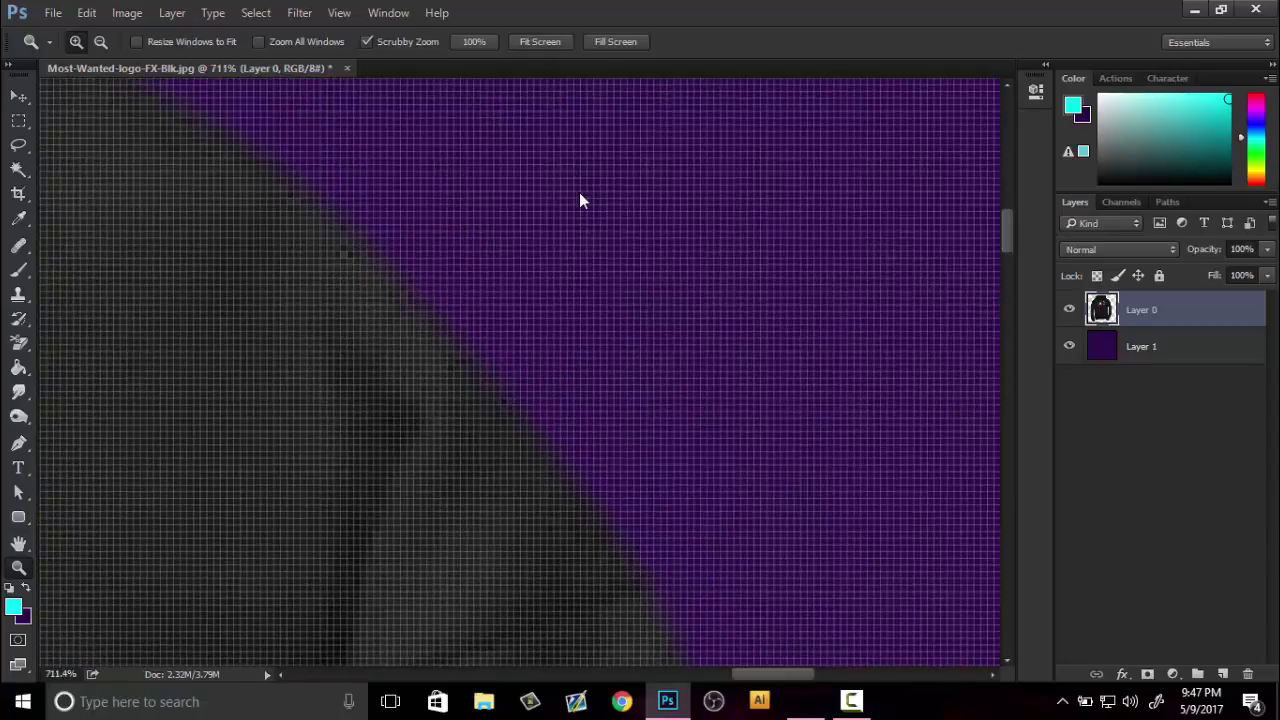
left_click(580, 200, "alt")
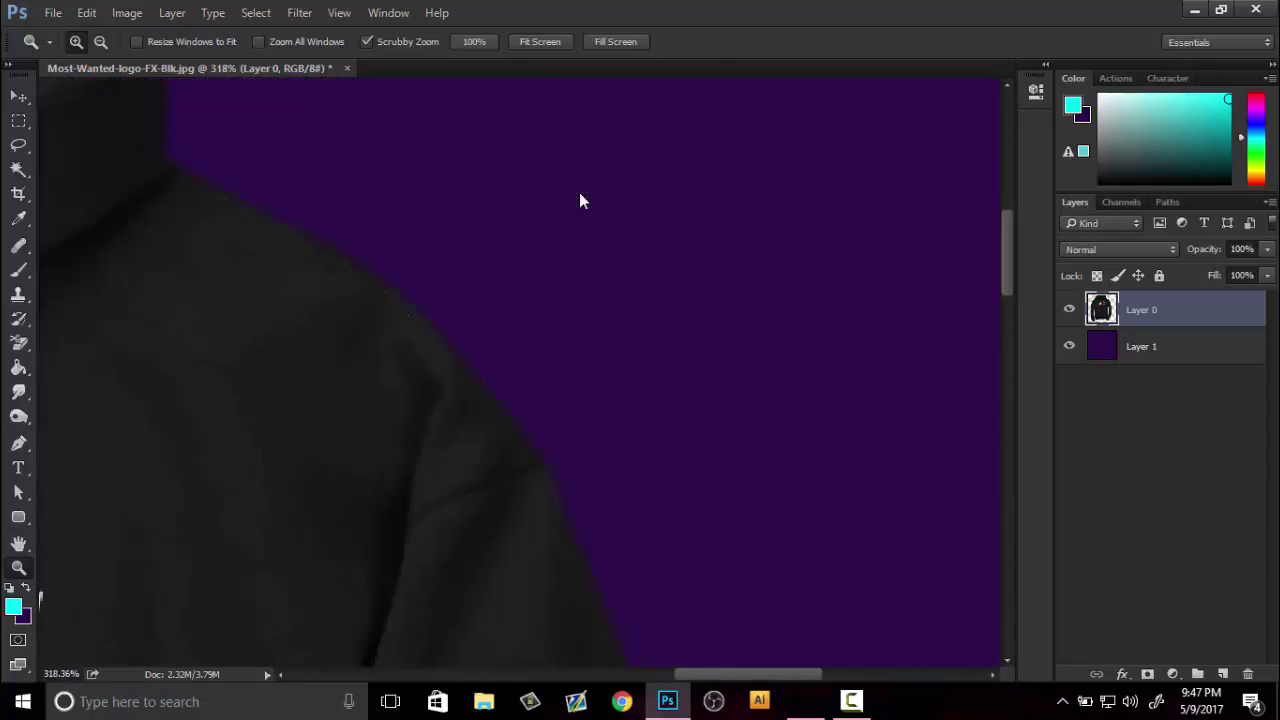
key("Menu")
key("Return")
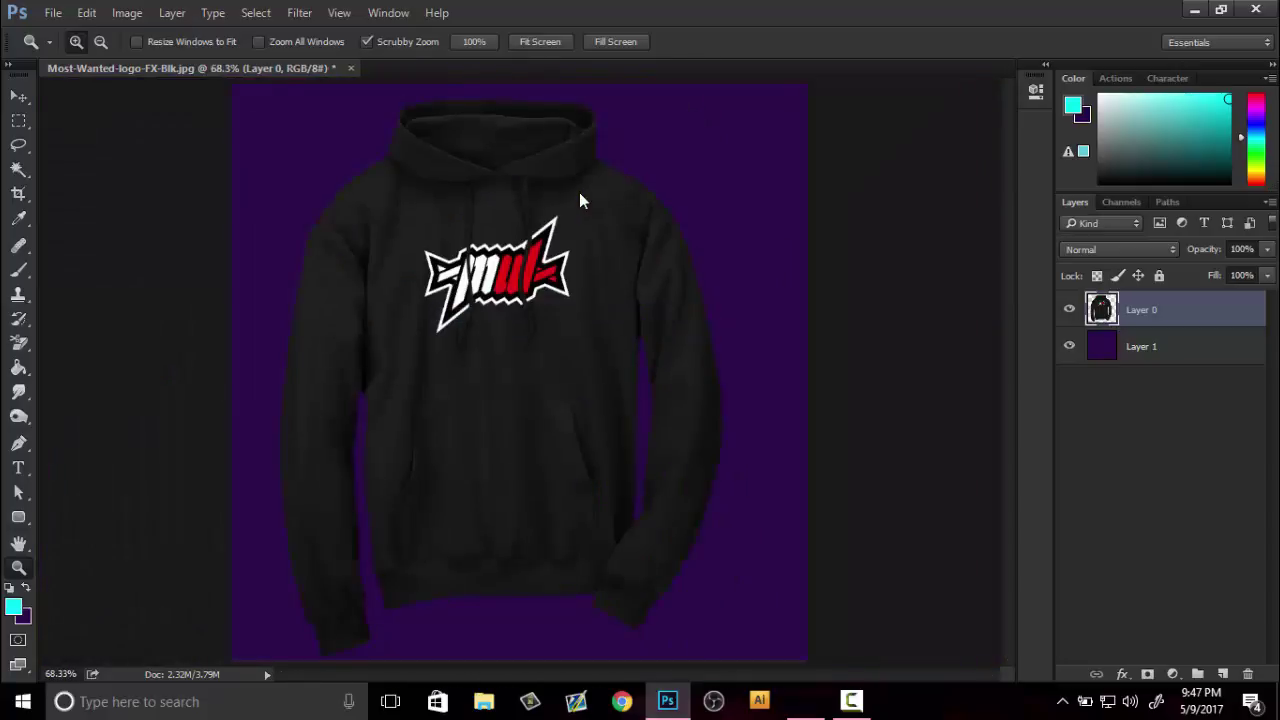
scroll(580, 200, "down", 3)
scroll(580, 200, "up", 1)
key("Menu")
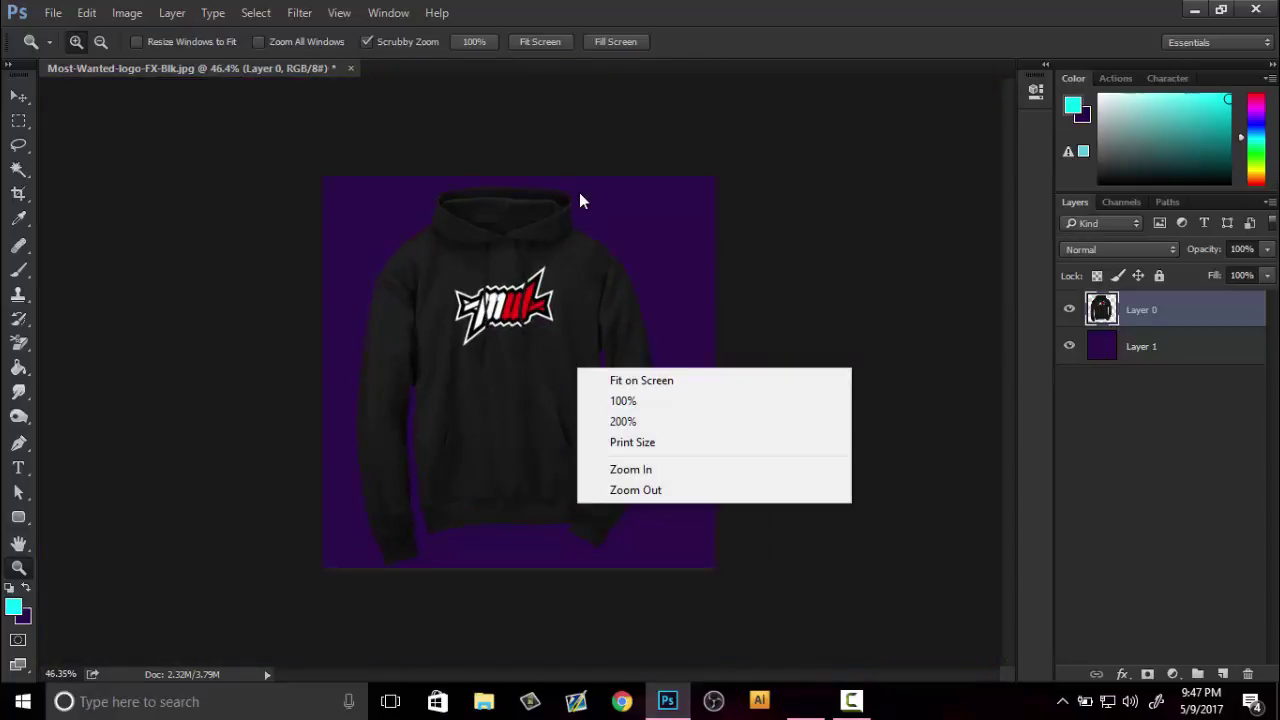